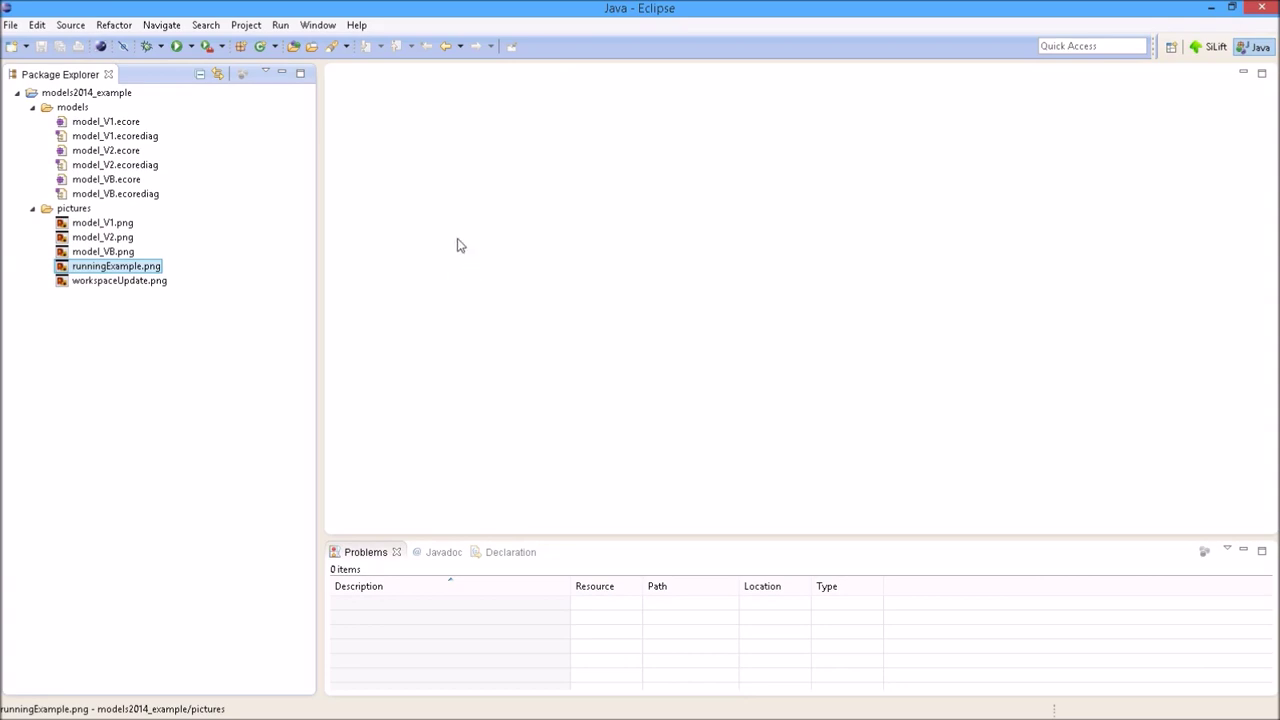
View the About Eclipse information to check the installed SiLift feature, and close it.
{"action": "left_click", "coordinate": [355, 27]}
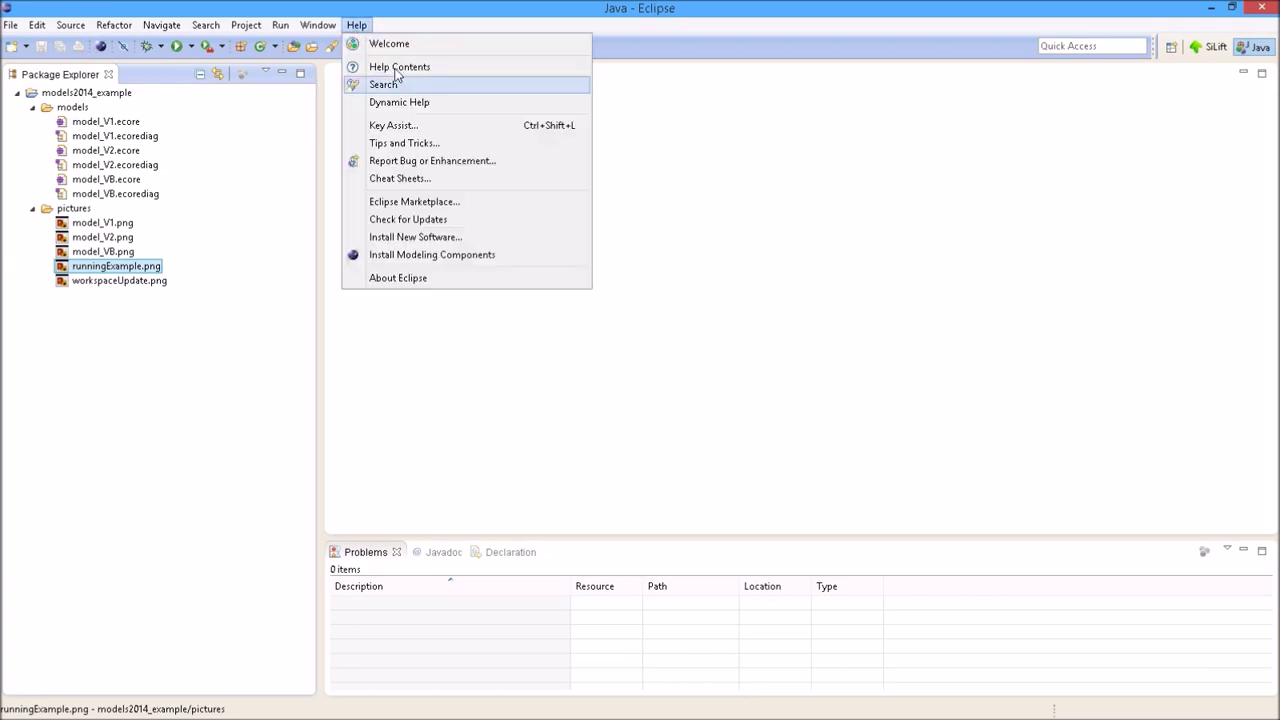
{"action": "left_click", "coordinate": [398, 278]}
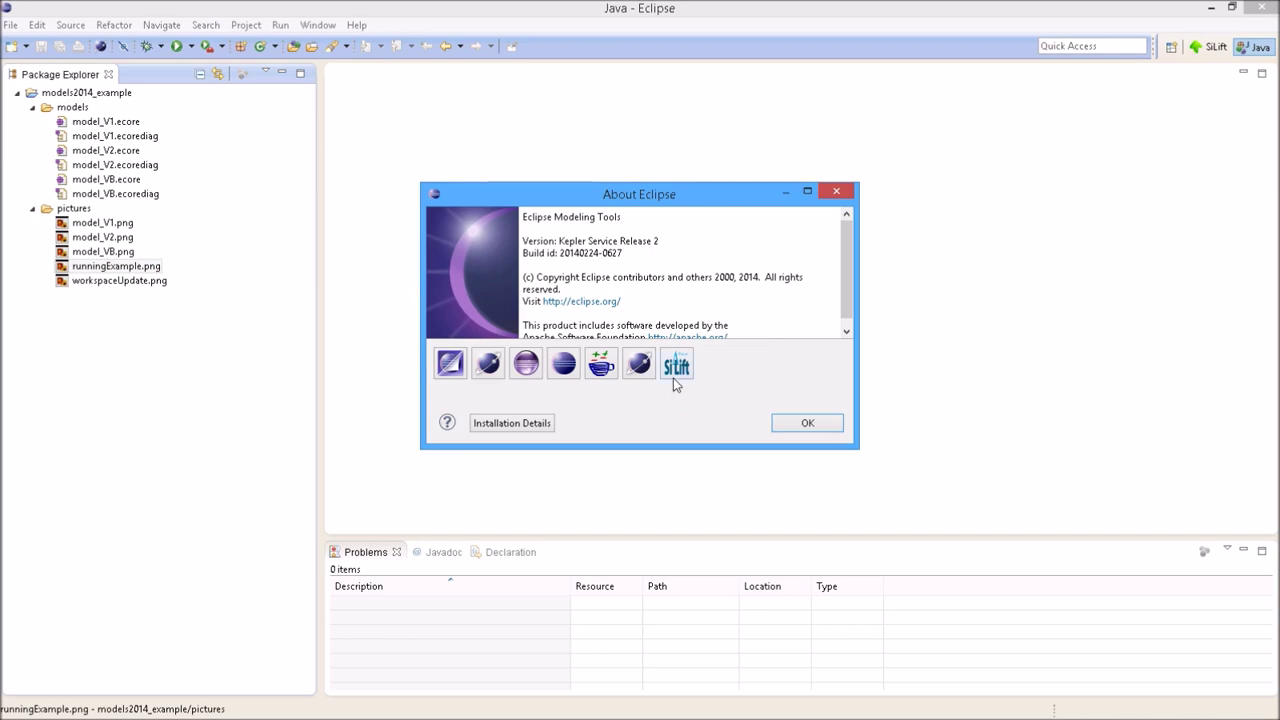
{"action": "left_click", "coordinate": [786, 424]}
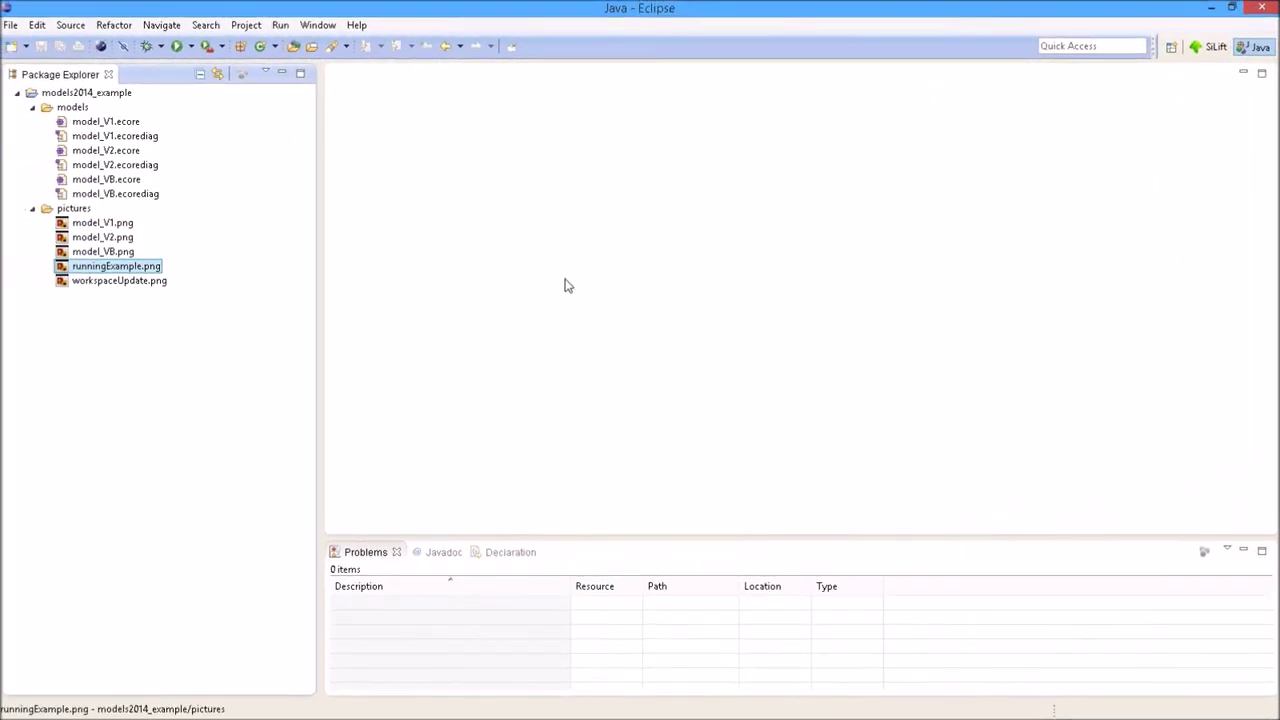
View the pictures workspaceUpdate.png and runningExample.png in the image viewer, closing each one after examining its diagram.
{"action": "left_click", "coordinate": [104, 284], "text": "ctrl"}
{"action": "double_click", "coordinate": [104, 284]}
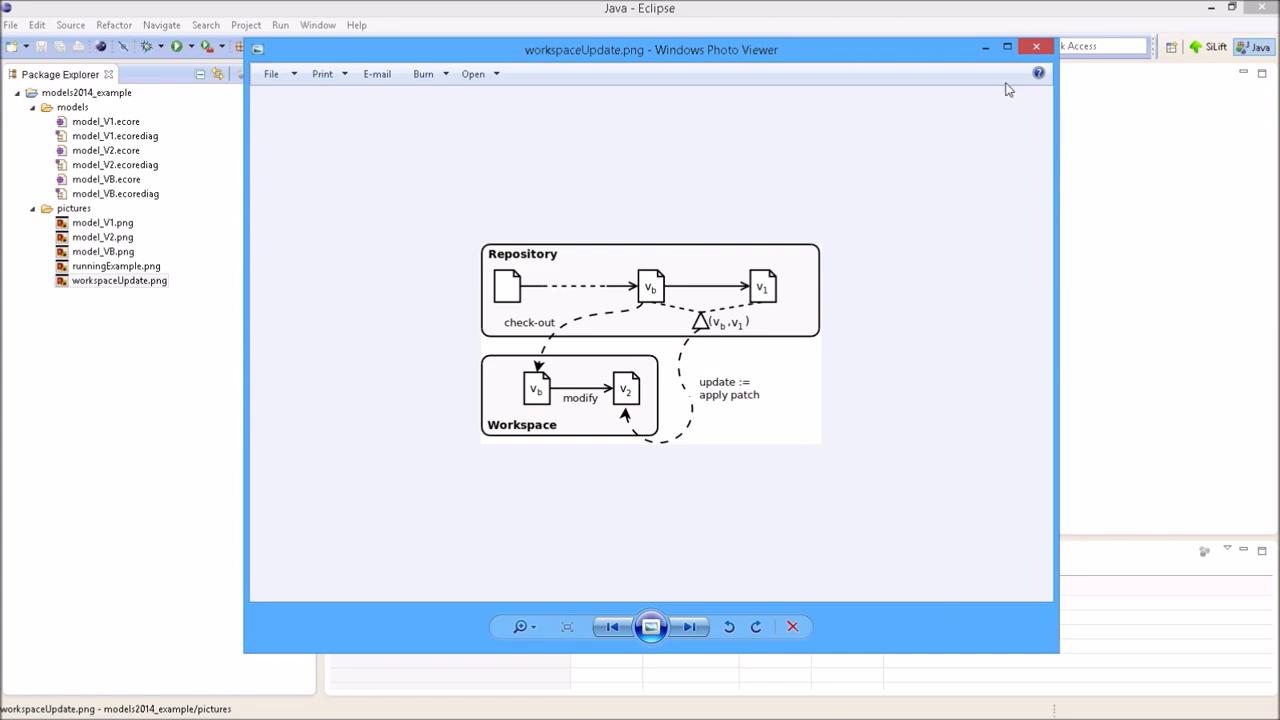
{"action": "left_click", "coordinate": [1038, 47]}
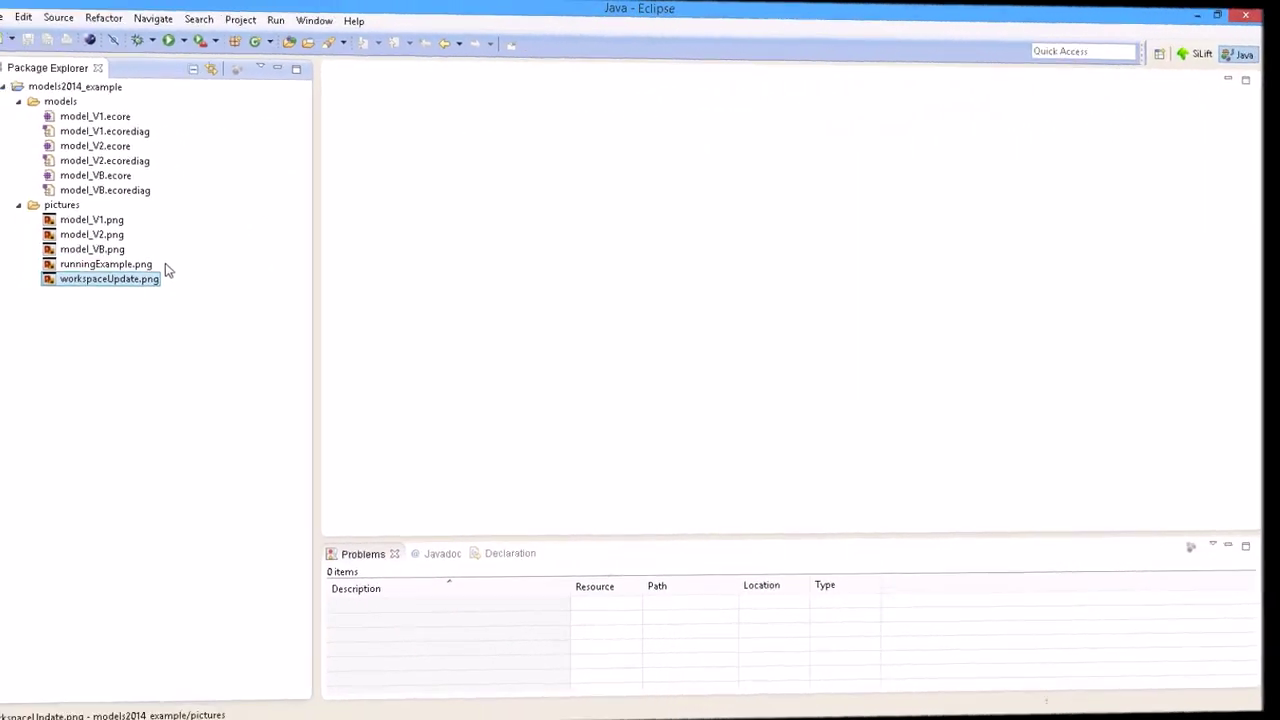
{"action": "double_click", "coordinate": [140, 268]}
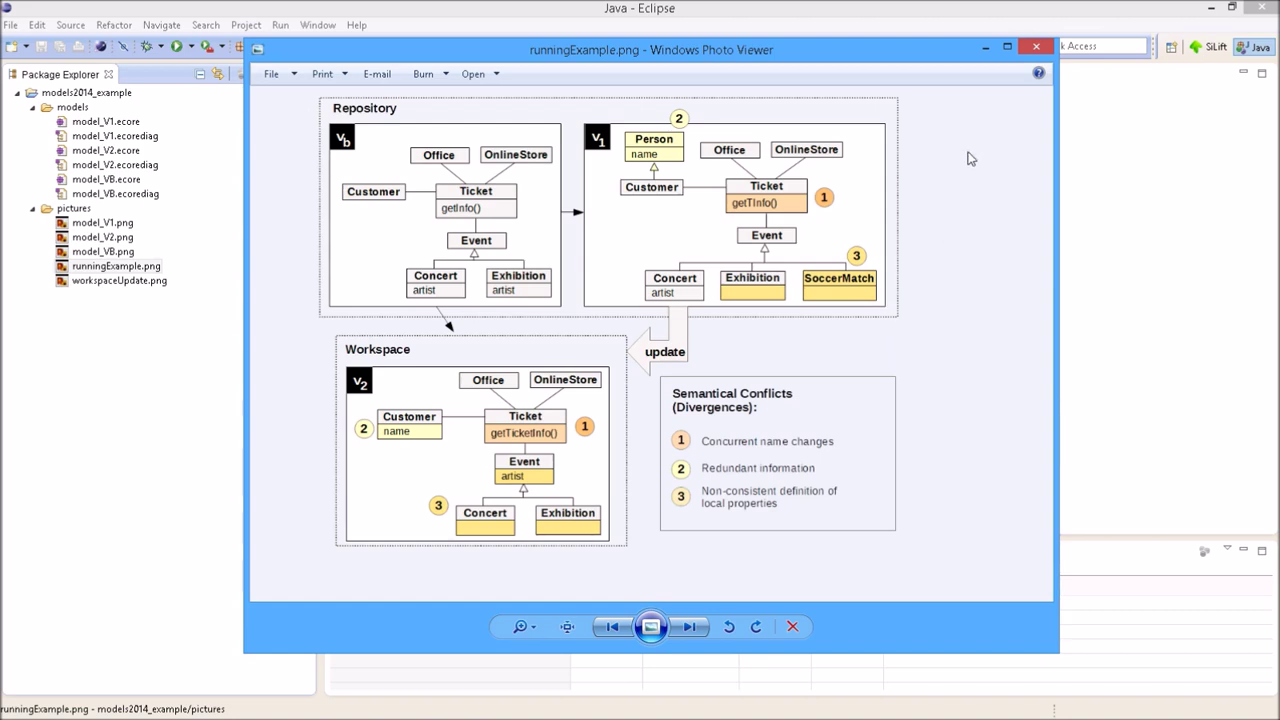
{"action": "left_click", "coordinate": [1036, 48]}
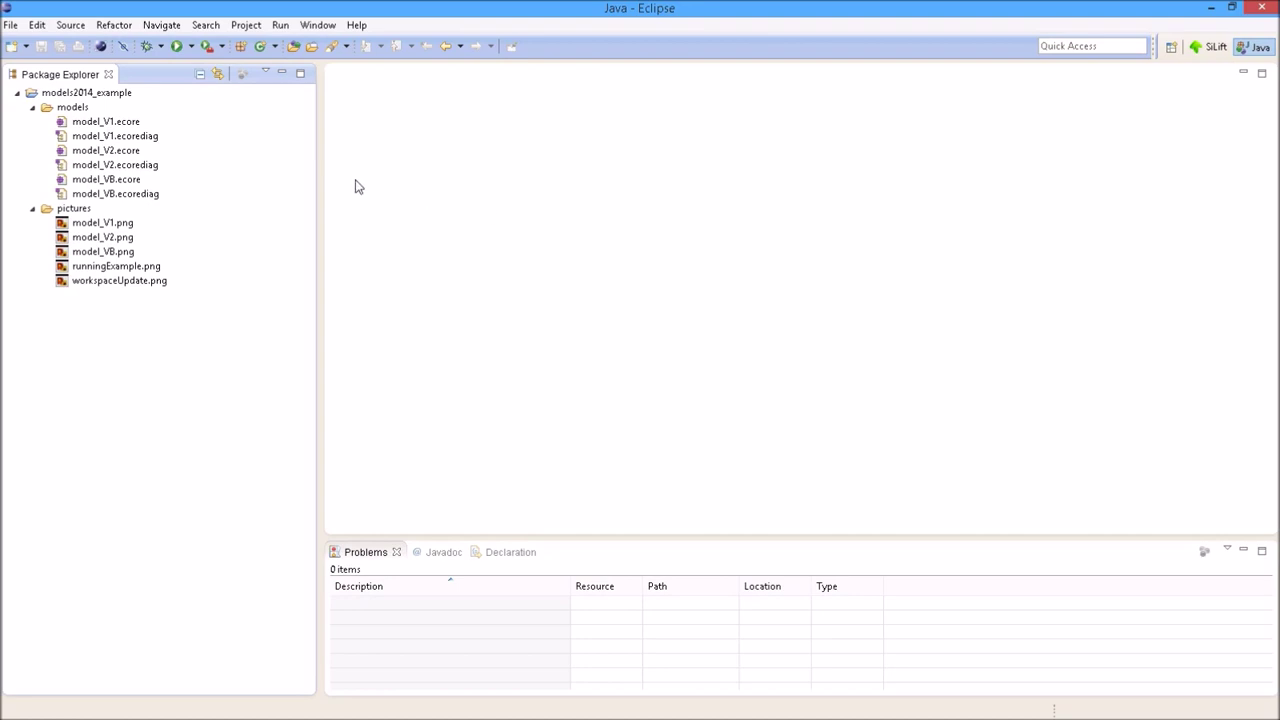
Run a SiLift Three-Way-Merge with model_VB.ecore as base, model_V2.ecore as my model and model_V1.ecore as their model, using Iterative Validation.
{"action": "left_click", "coordinate": [136, 123]}
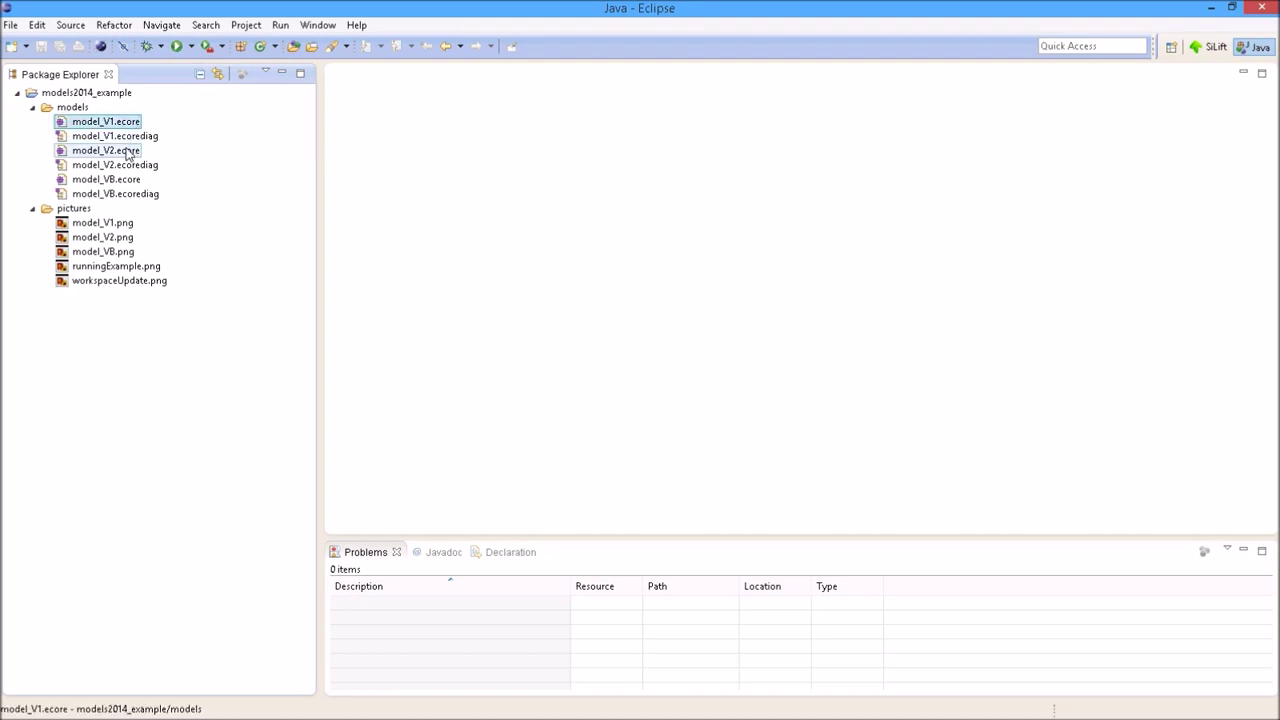
{"action": "left_click", "coordinate": [127, 152], "text": "ctrl"}
{"action": "left_click", "coordinate": [112, 180], "text": "ctrl"}
{"action": "right_click", "coordinate": [112, 180]}
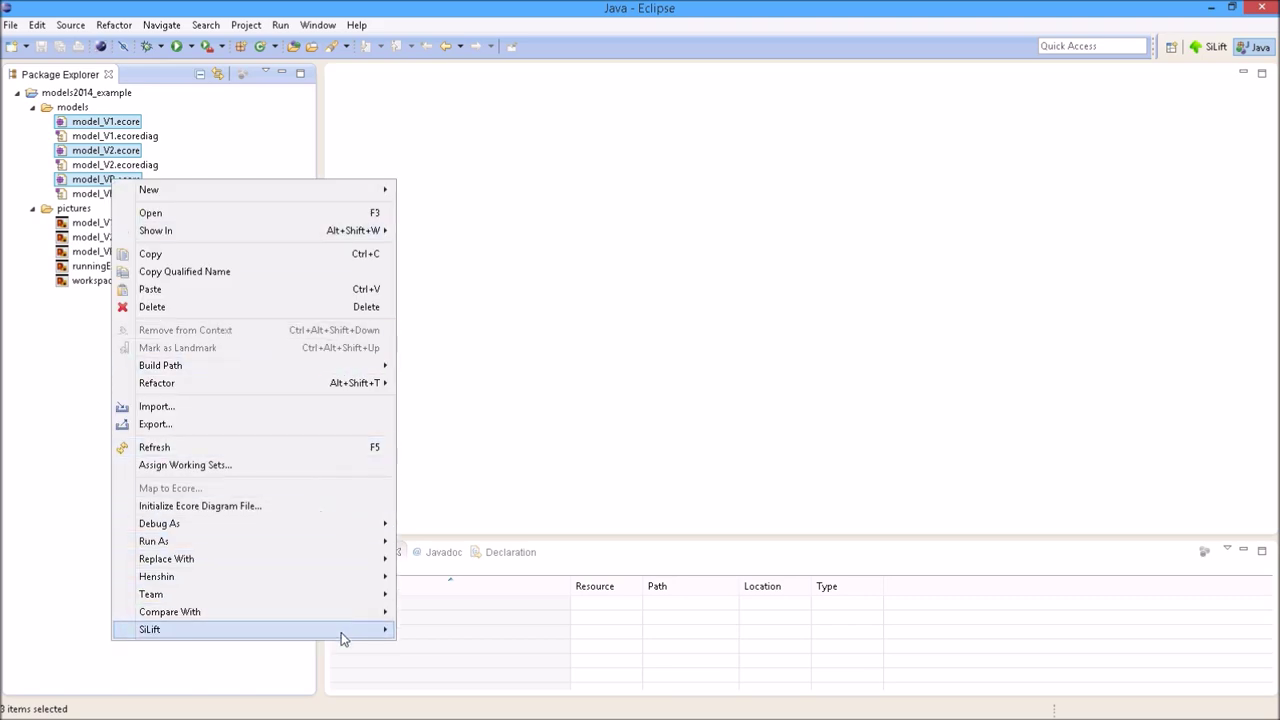
{"action": "mouse_move", "coordinate": [341, 632]}
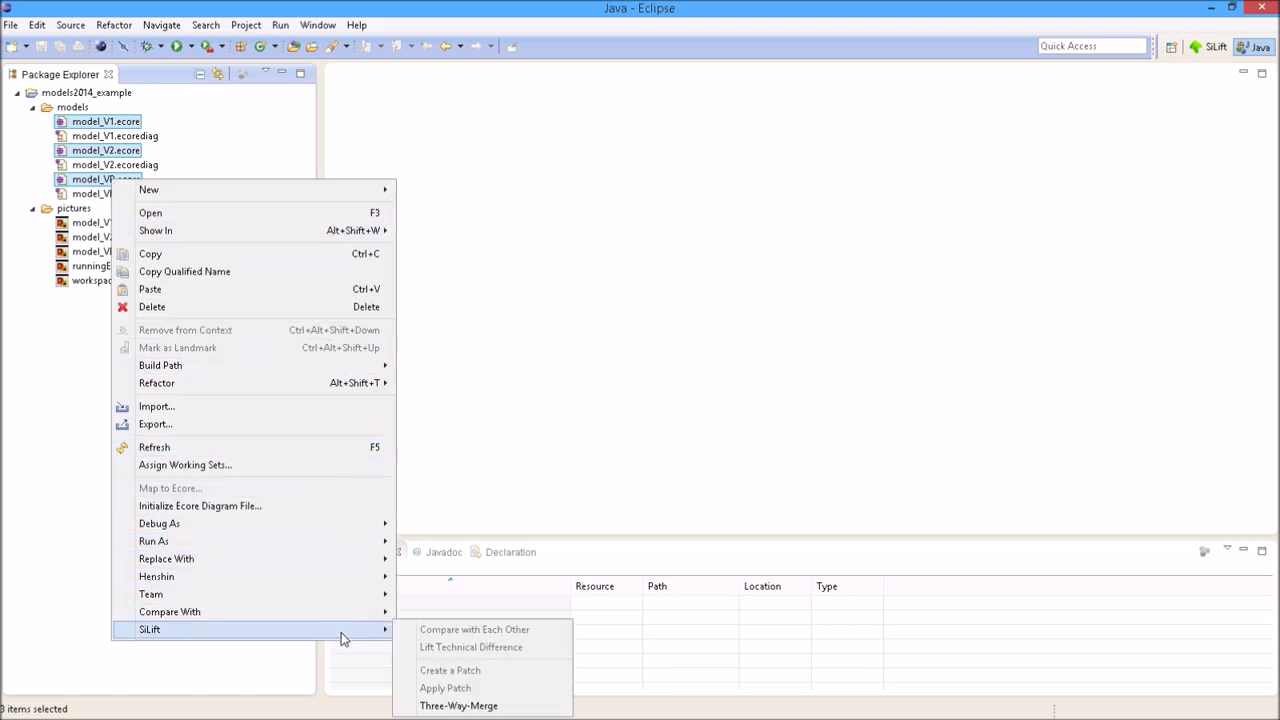
{"action": "left_click", "coordinate": [478, 707]}
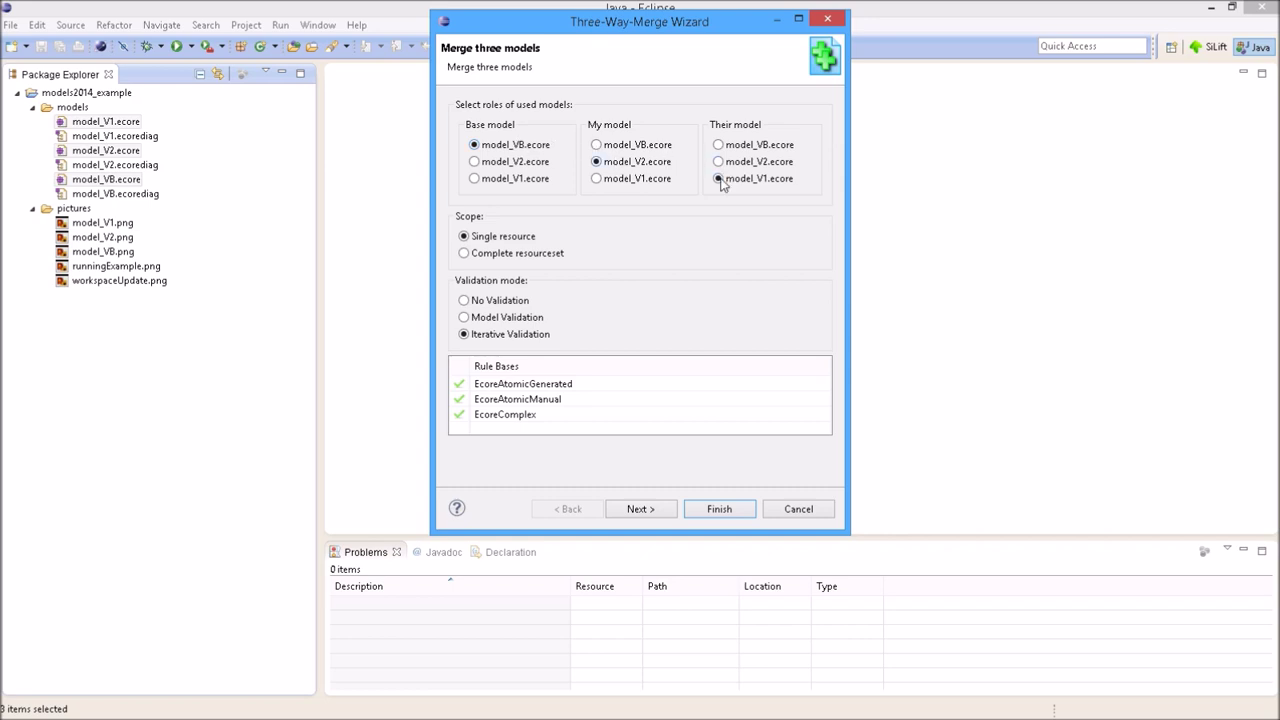
{"action": "left_click", "coordinate": [716, 512]}
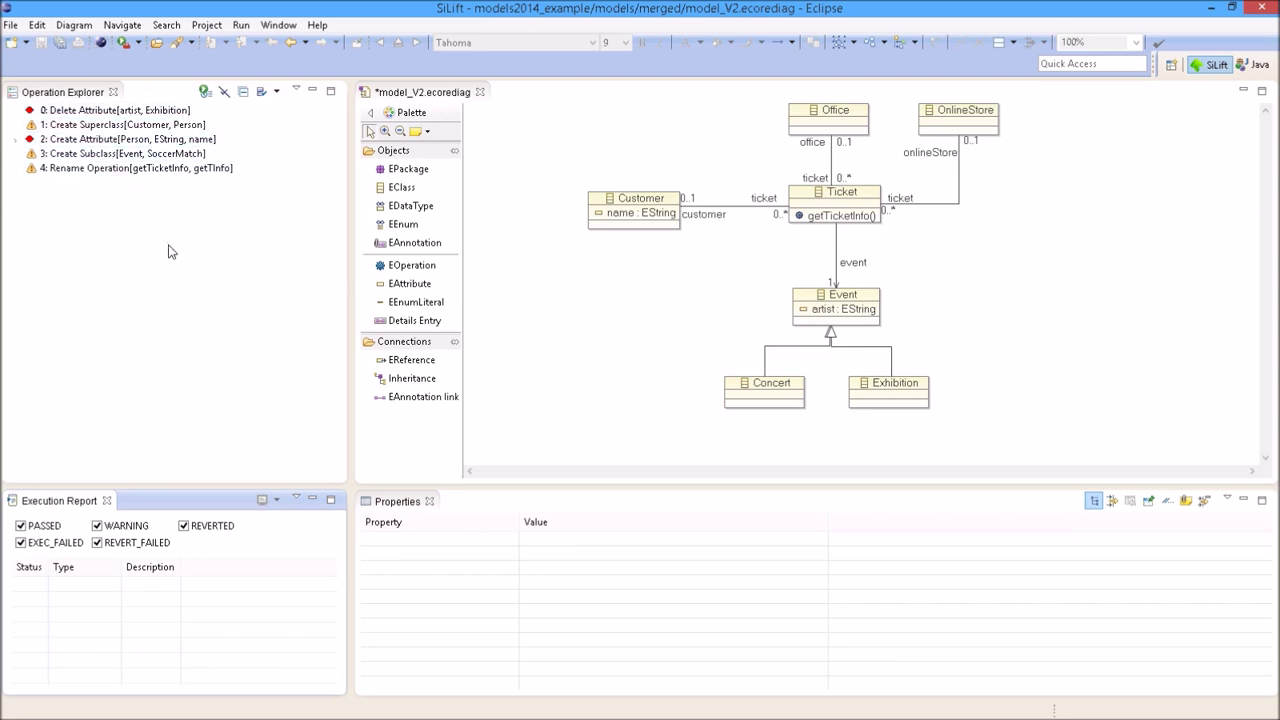
Expand the Create Attribute[Person, EString, name] operation's dependencies and examine the inputs and available actions of Delete Attribute[artist, Exhibition].
{"action": "left_click", "coordinate": [17, 146]}
{"action": "left_click", "coordinate": [16, 141]}
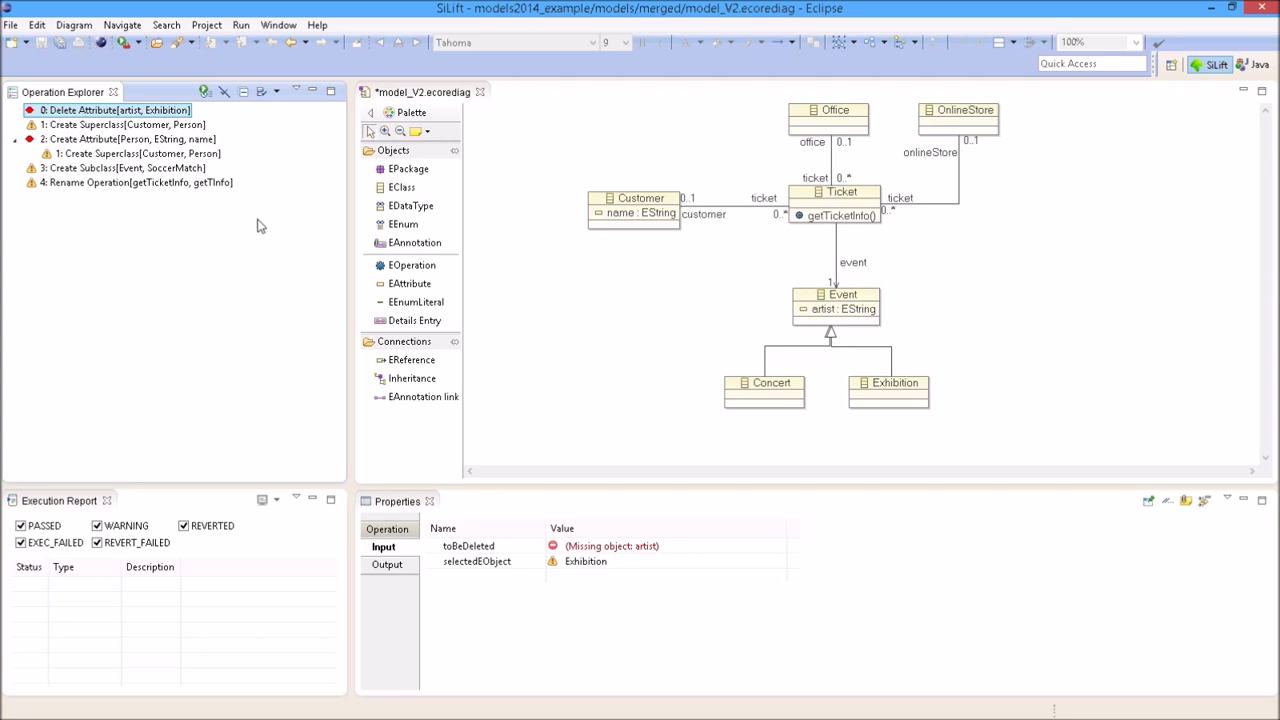
{"action": "left_click", "coordinate": [204, 92]}
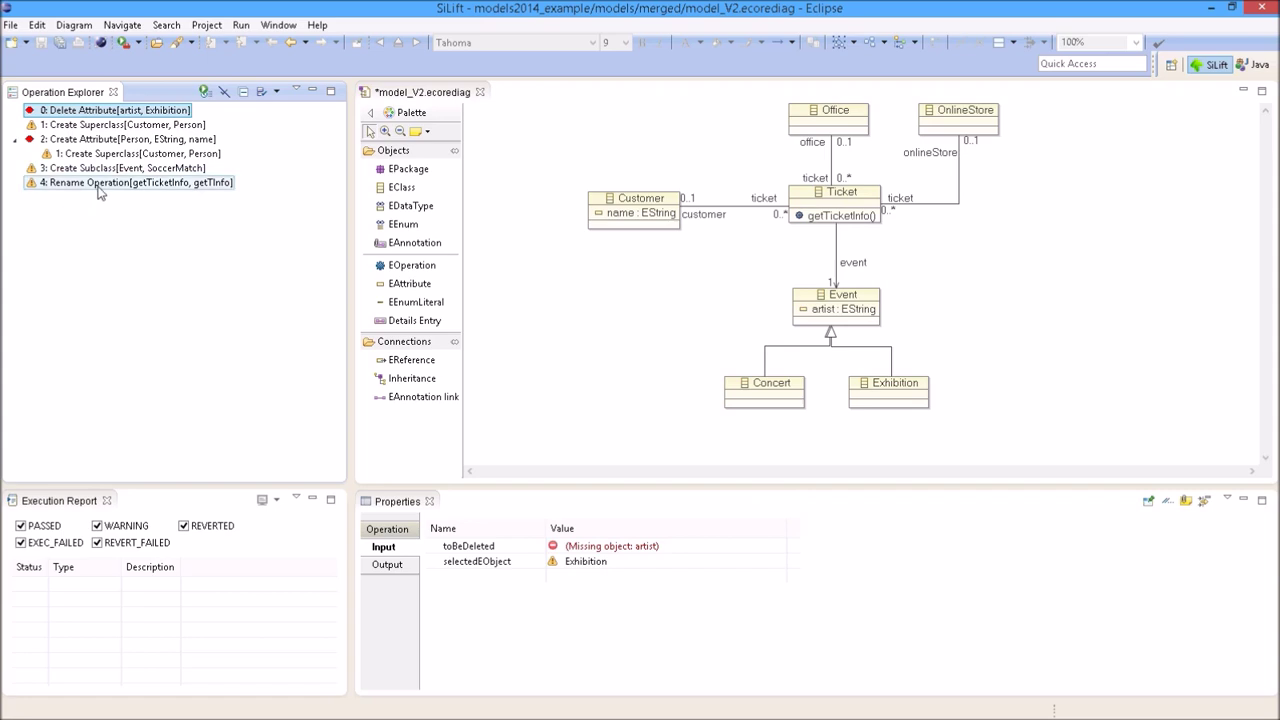
{"action": "right_click", "coordinate": [65, 113]}
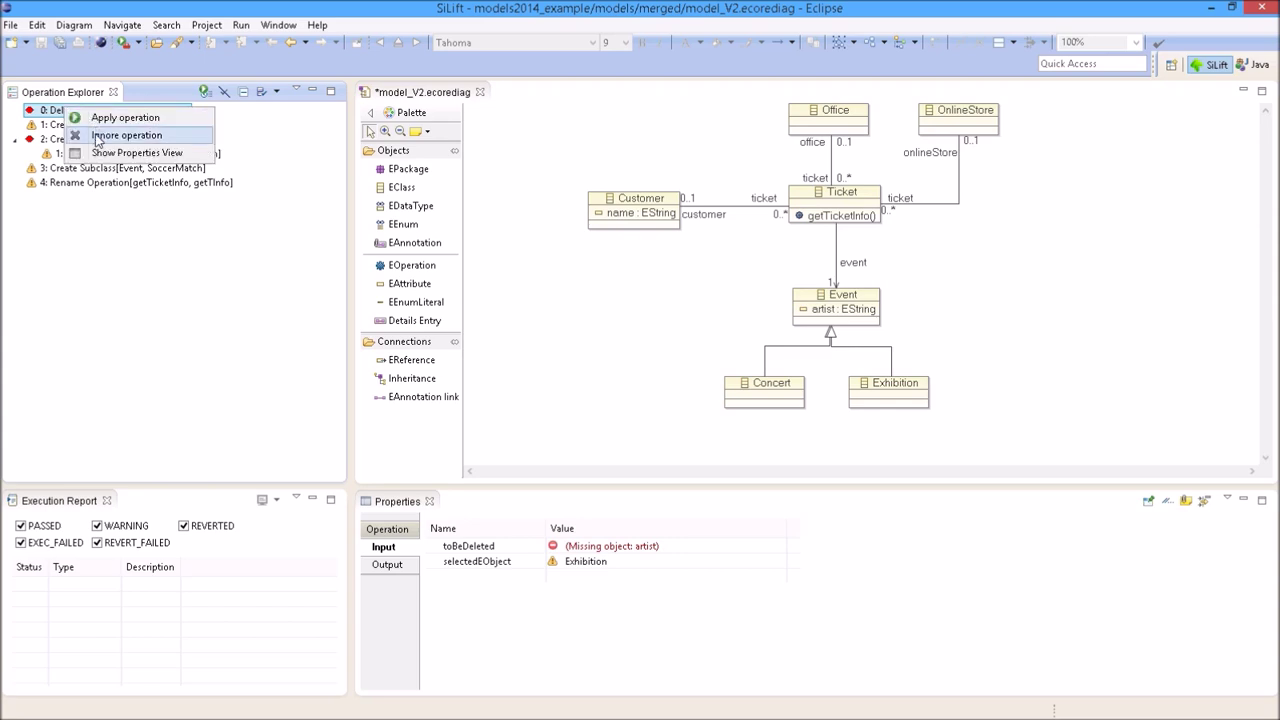
{"action": "left_click", "coordinate": [112, 232]}
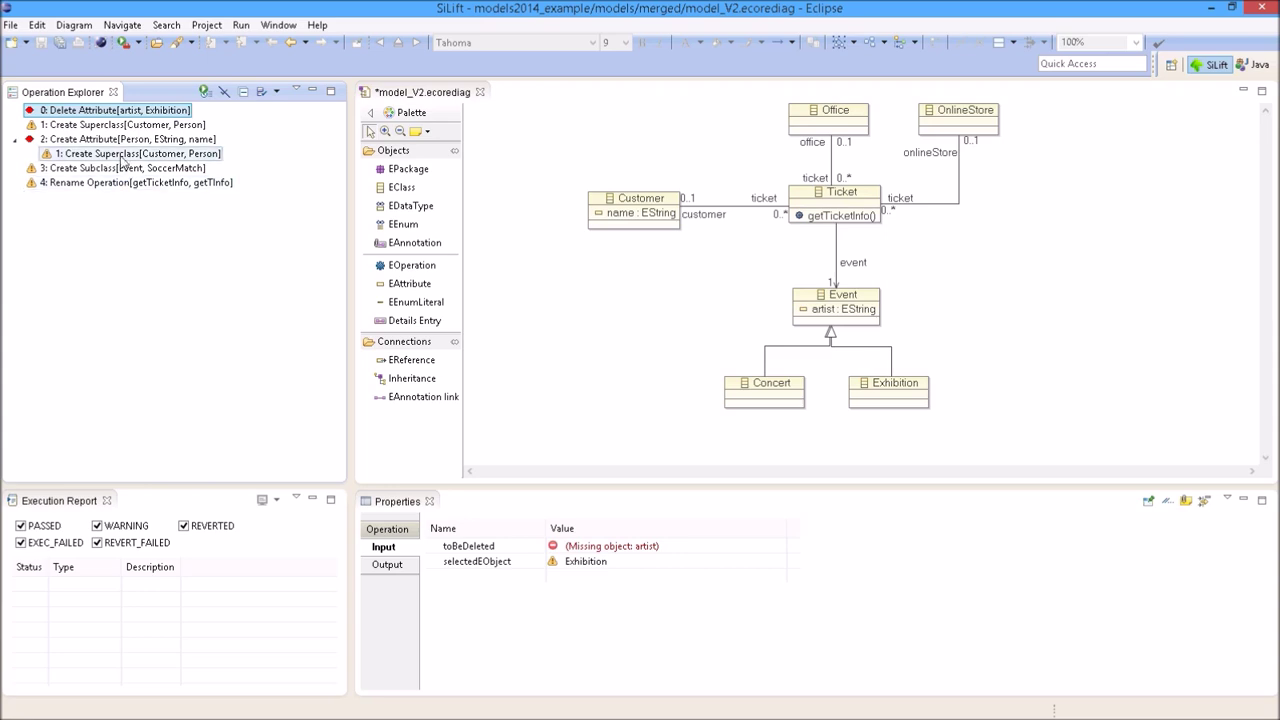
Apply the Create Superclass[Customer, Person] operation to the merged model.
{"action": "left_click", "coordinate": [113, 127]}
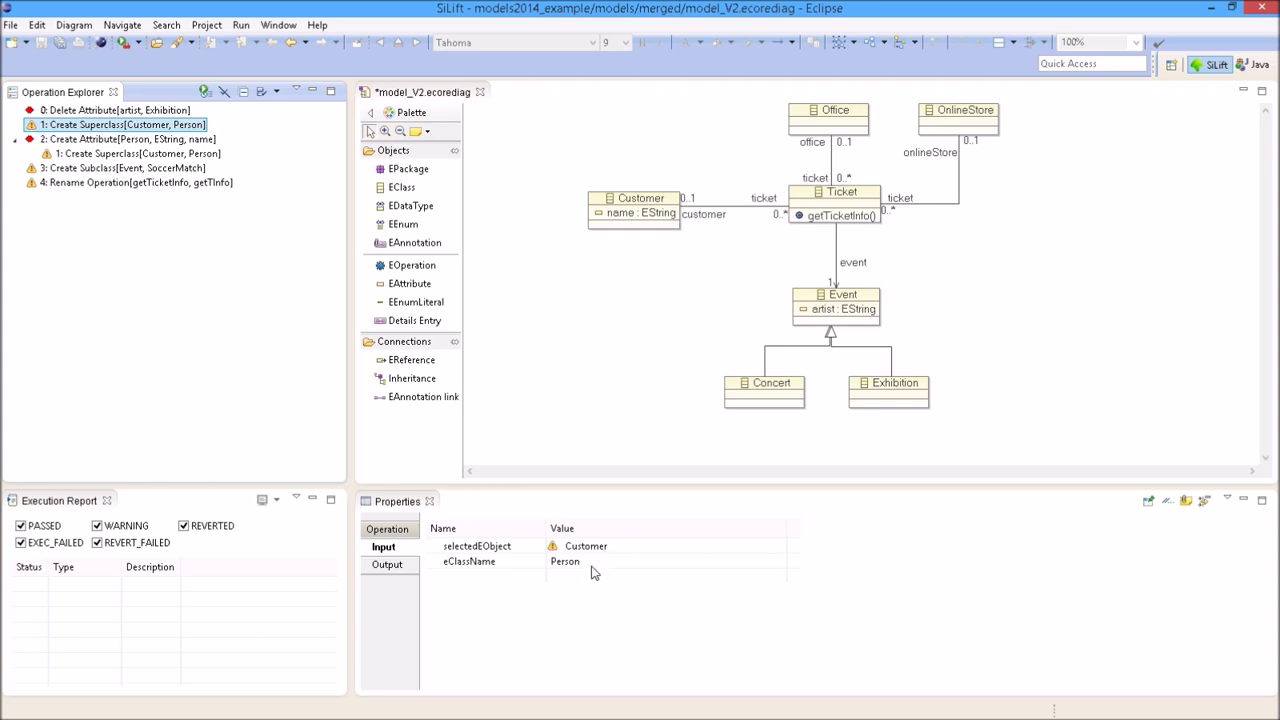
{"action": "right_click", "coordinate": [137, 129]}
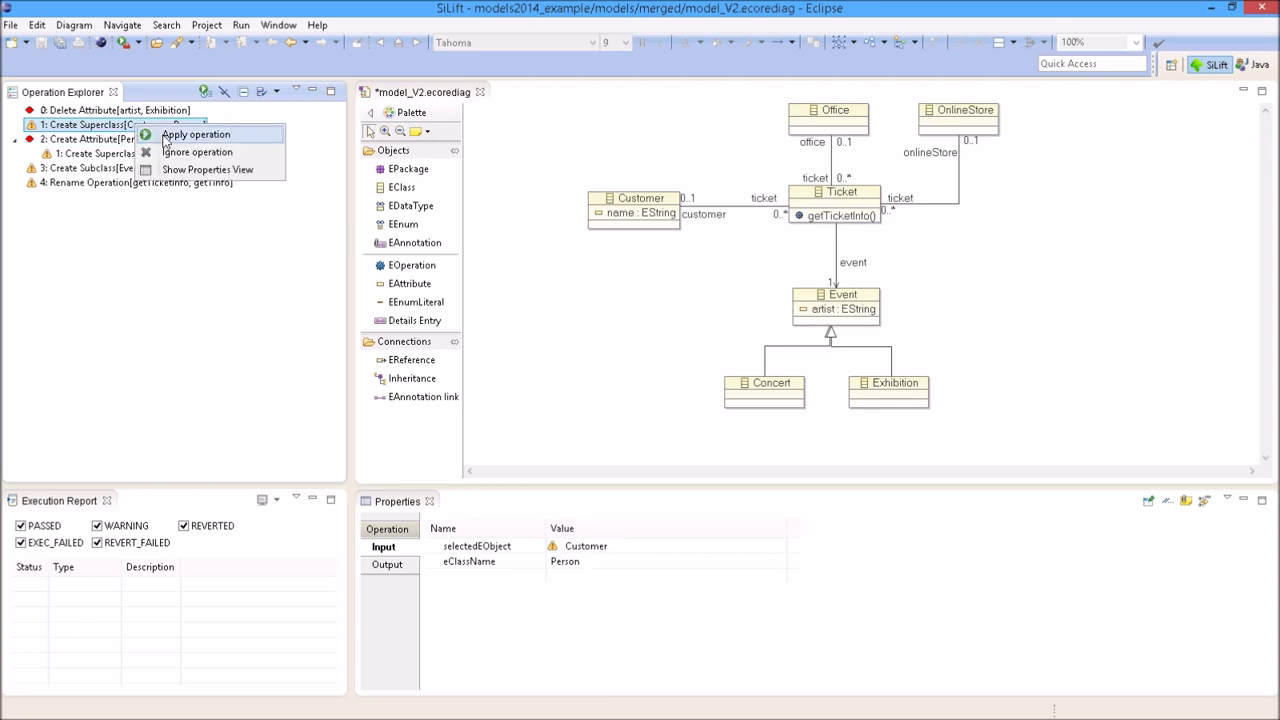
{"action": "left_click", "coordinate": [190, 134]}
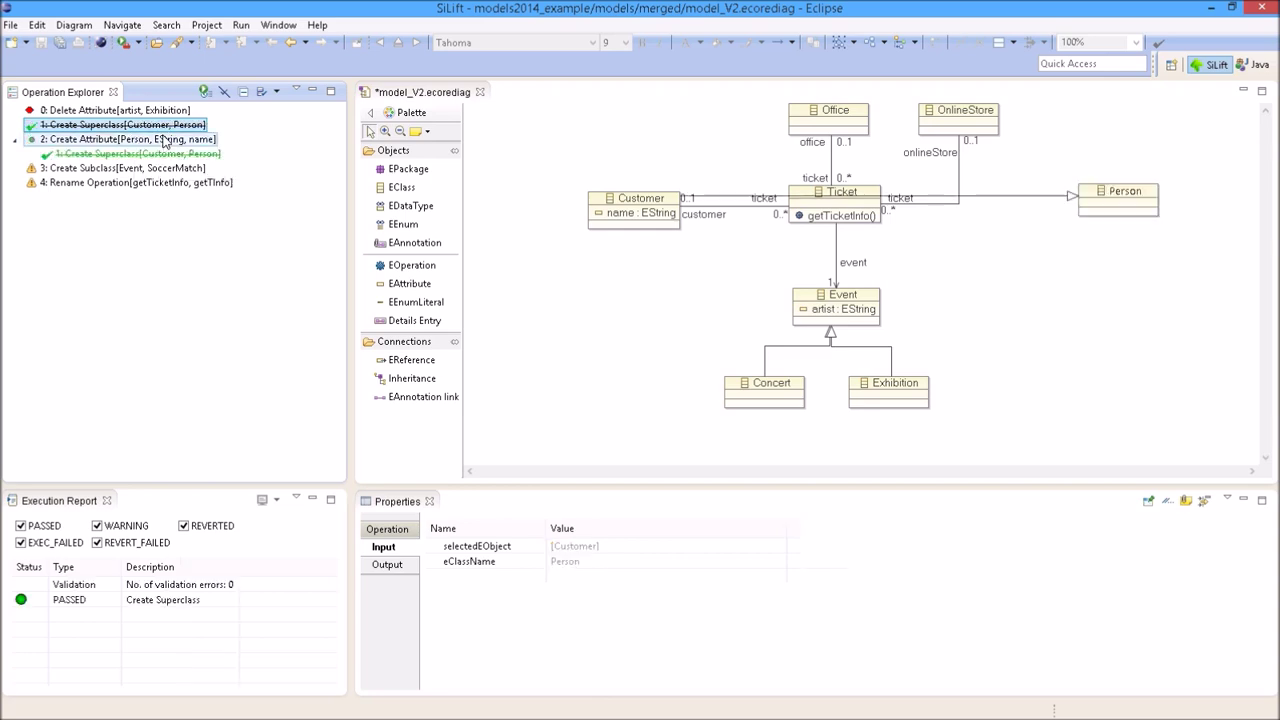
Move the Person class directly above the Customer class in the diagram.
{"action": "left_click", "coordinate": [1090, 192]}
{"action": "left_click_drag", "start_coordinate": [1086, 190], "coordinate": [607, 125]}
{"action": "left_click", "coordinate": [631, 310]}
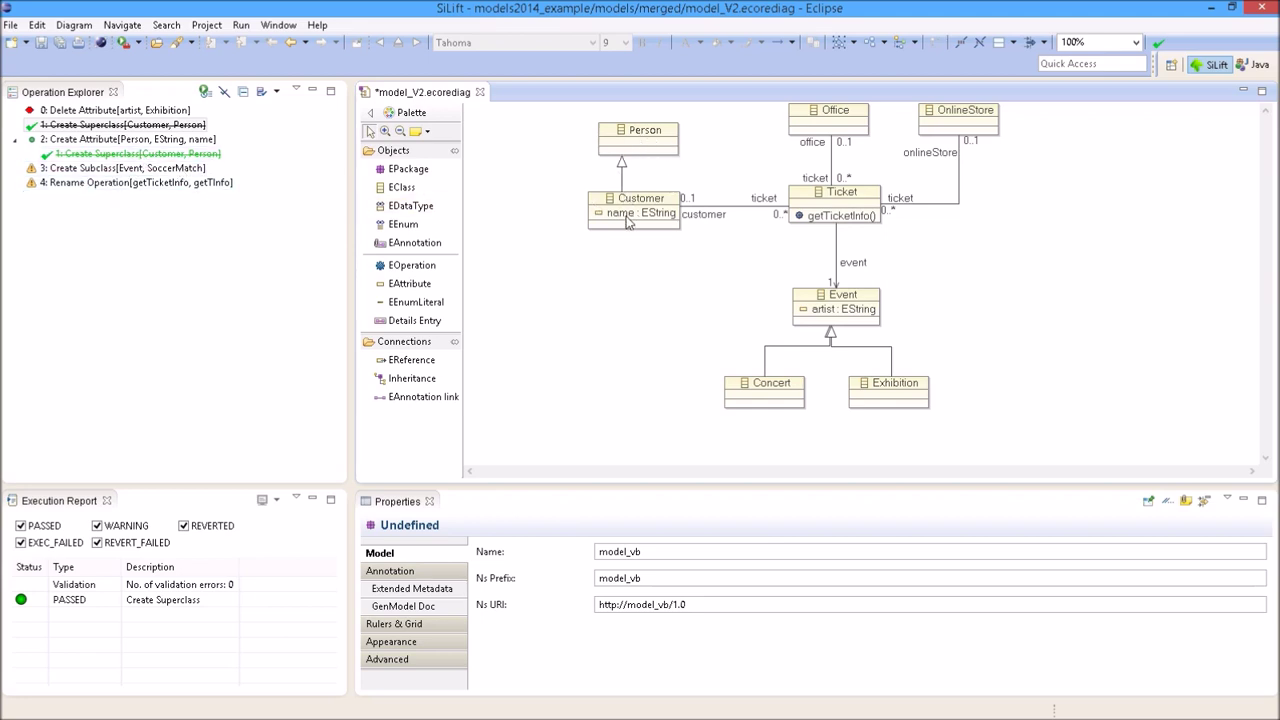
Try to apply the Create Attribute[Person, EString, name] operation, and revert it from the validation dialog.
{"action": "left_click", "coordinate": [38, 143]}
{"action": "left_click", "coordinate": [35, 145]}
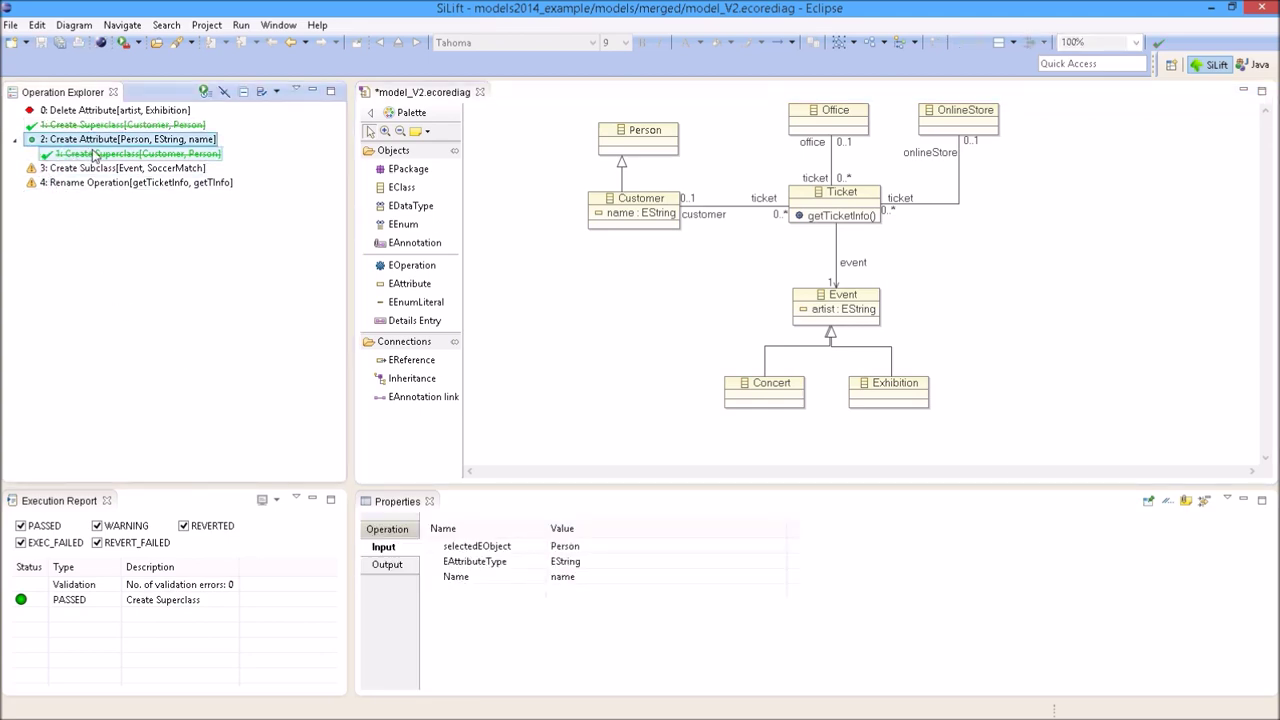
{"action": "right_click", "coordinate": [180, 145]}
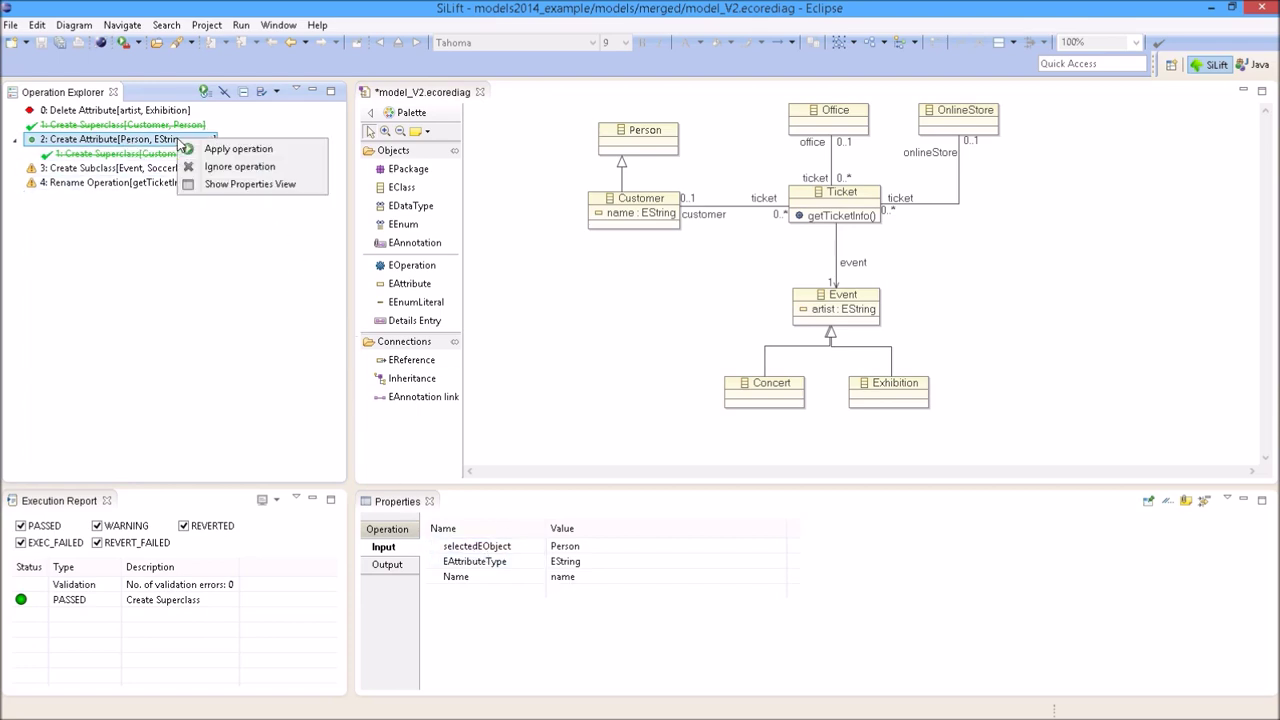
{"action": "left_click", "coordinate": [236, 150]}
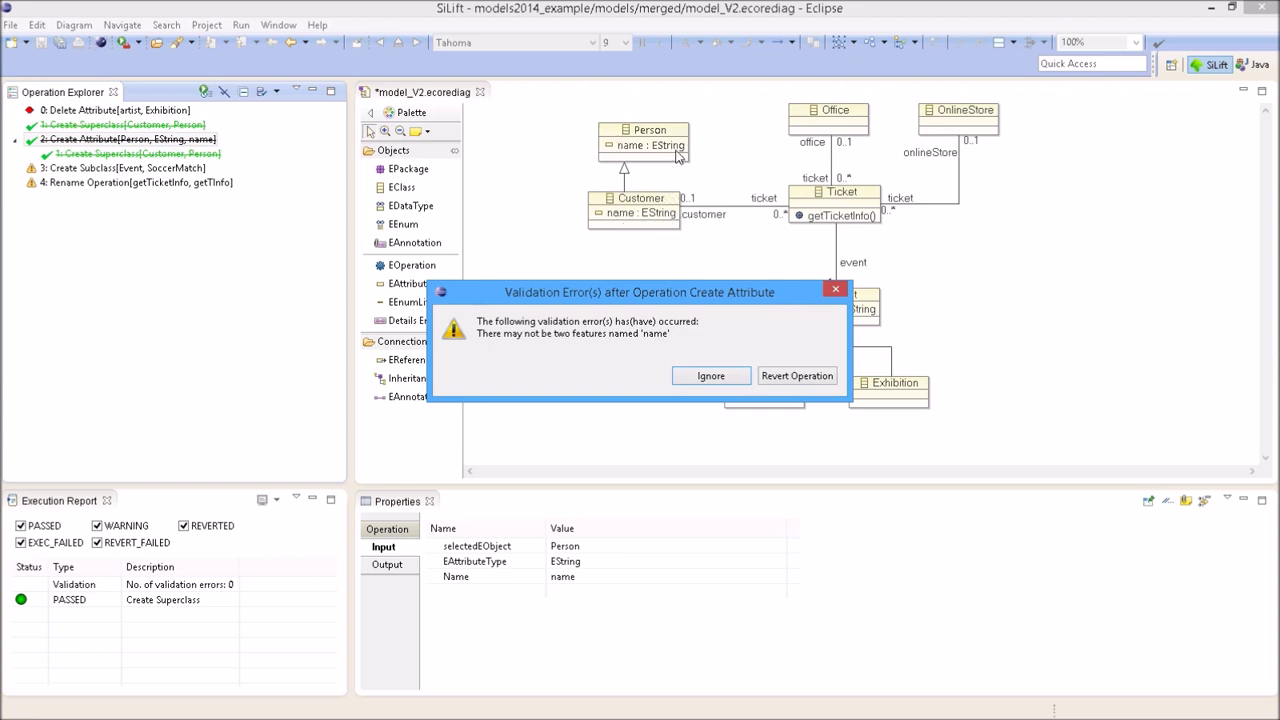
{"action": "left_click", "coordinate": [791, 378]}
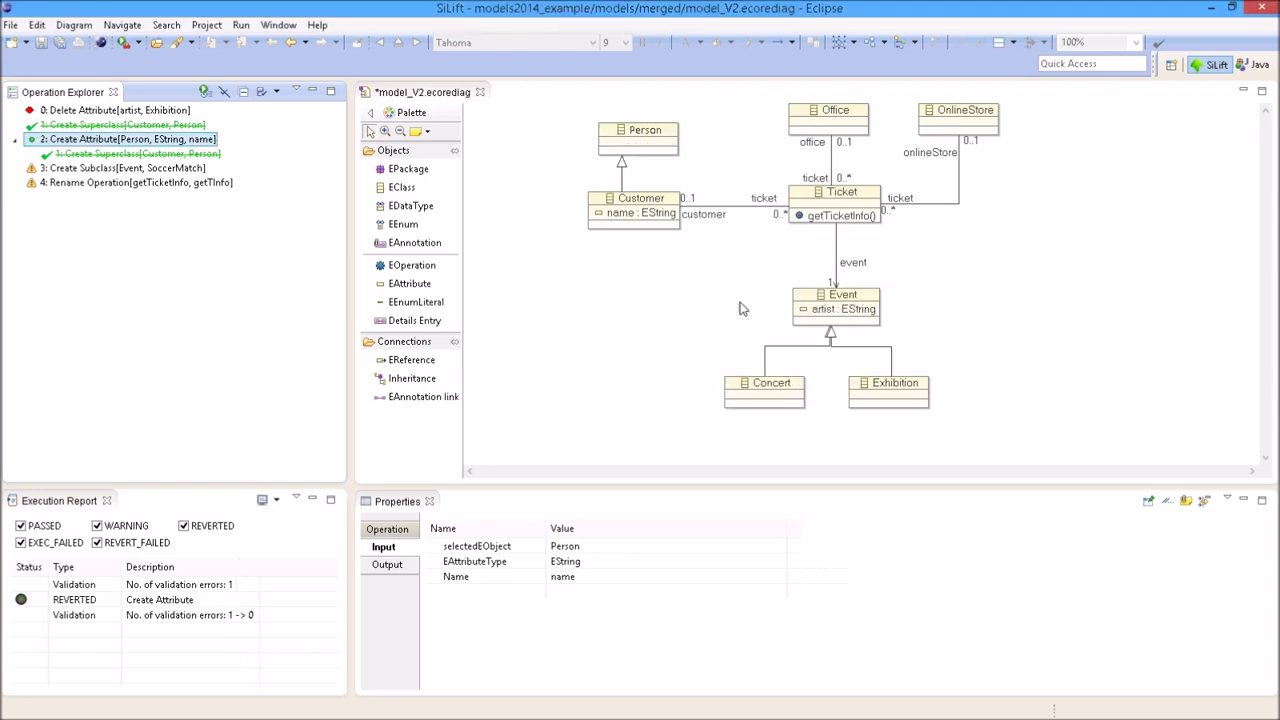
Delete the name attribute from the Customer class and save the diagram.
{"action": "left_click", "coordinate": [631, 217]}
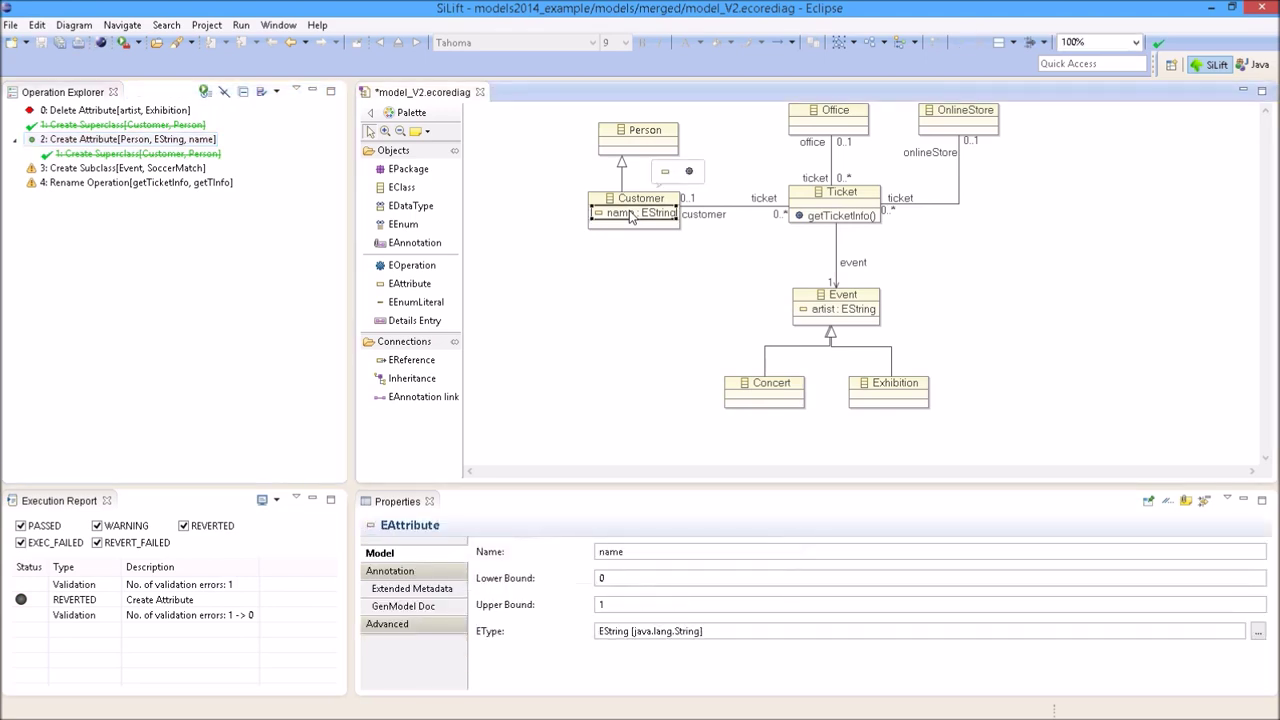
{"action": "key", "text": "Delete"}
{"action": "key", "text": "ctrl+s"}
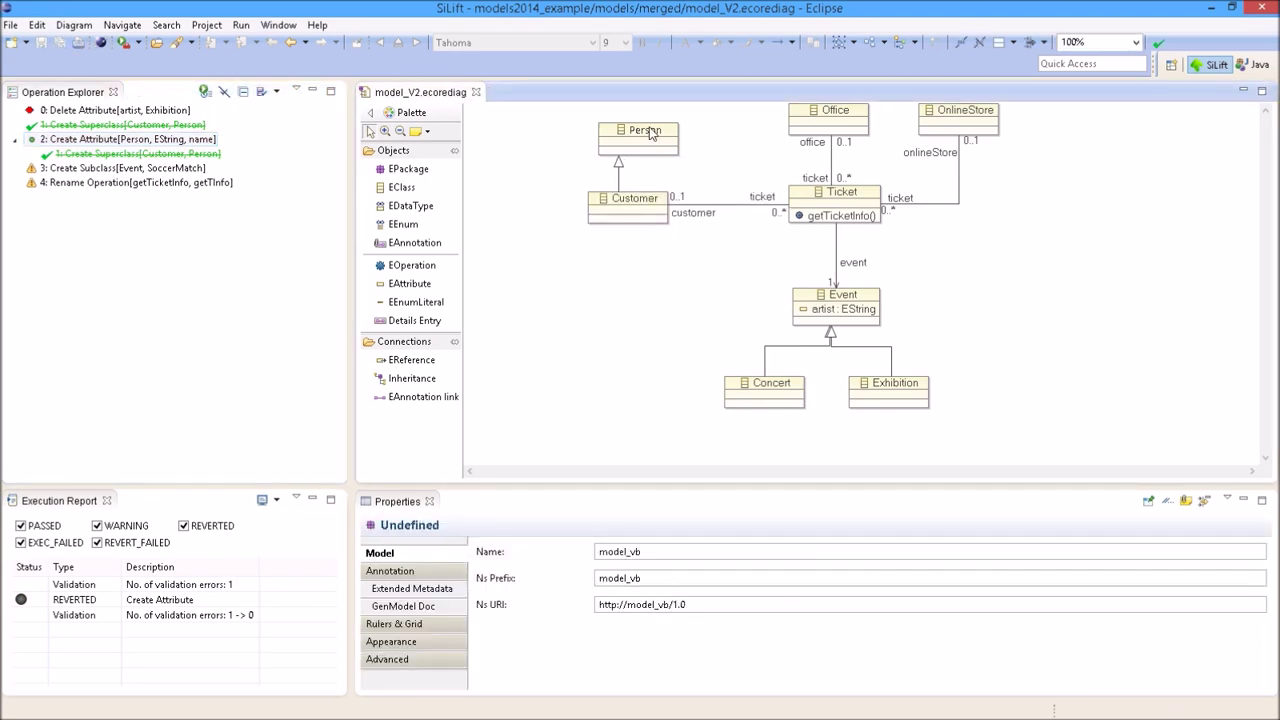
Apply the Create Attribute[Person, EString, name] operation and hide the already applied operations in the operation list.
{"action": "right_click", "coordinate": [135, 143]}
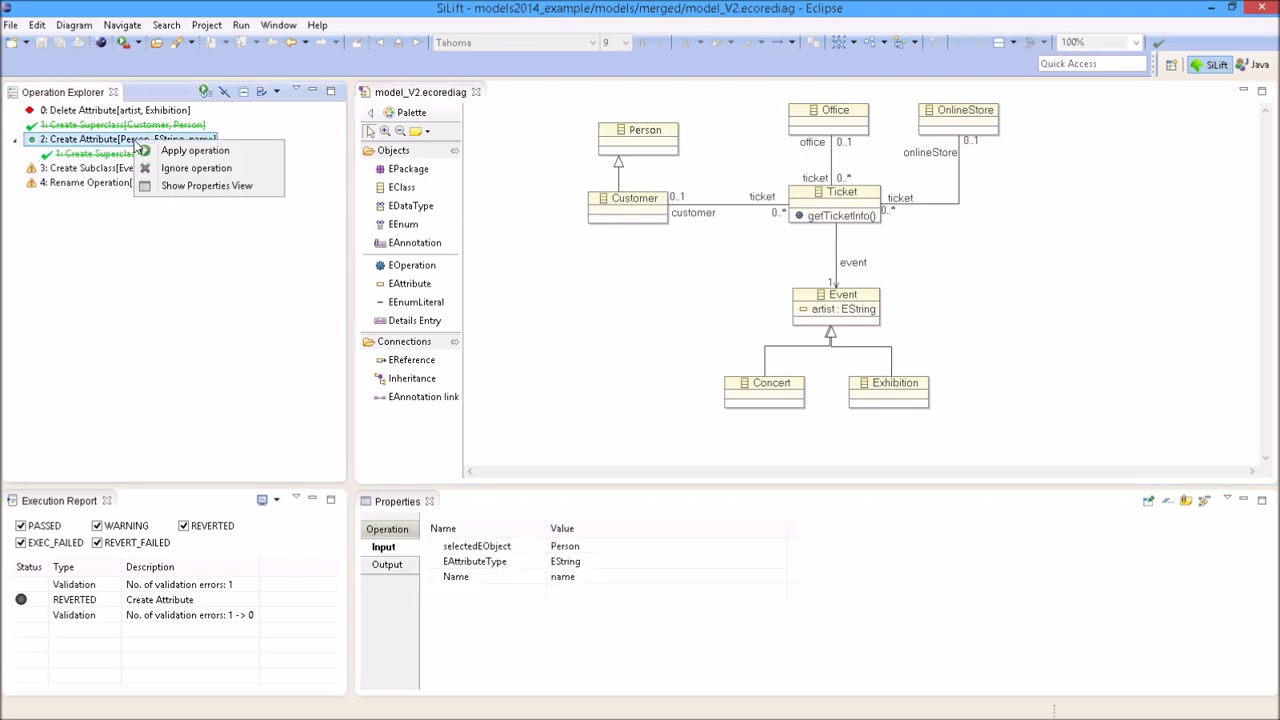
{"action": "left_click", "coordinate": [200, 152]}
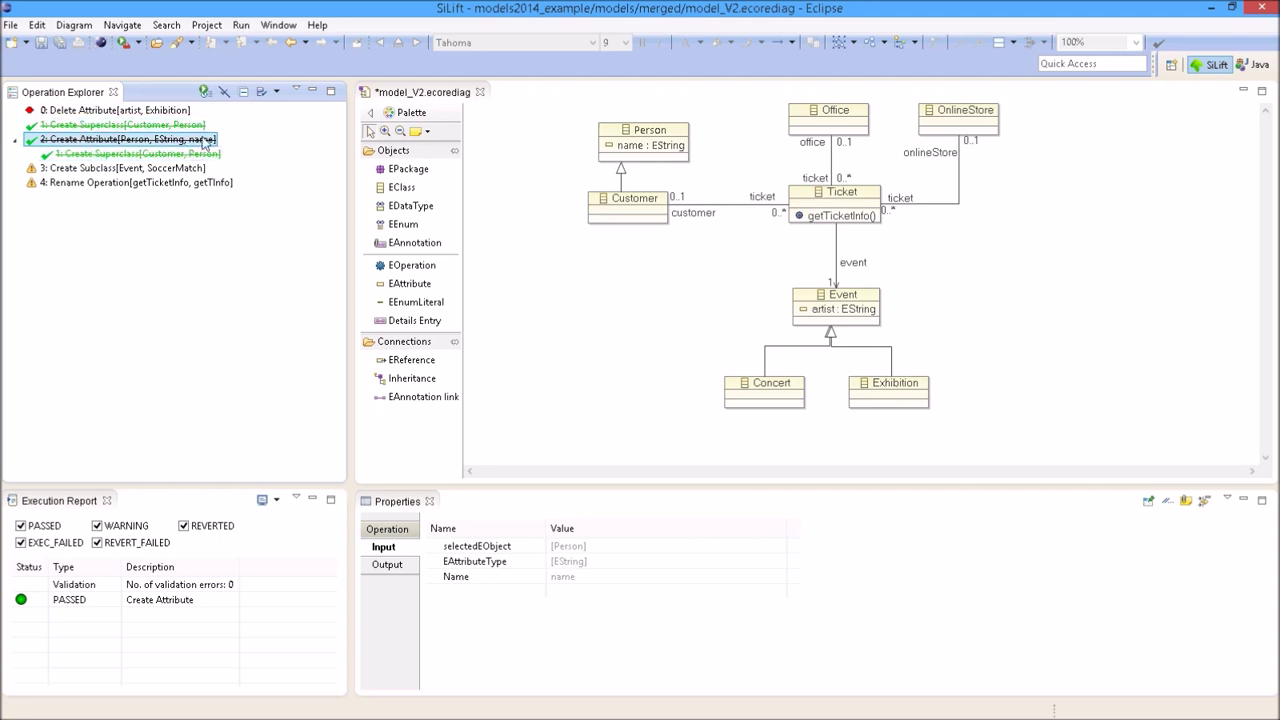
{"action": "left_click", "coordinate": [224, 93]}
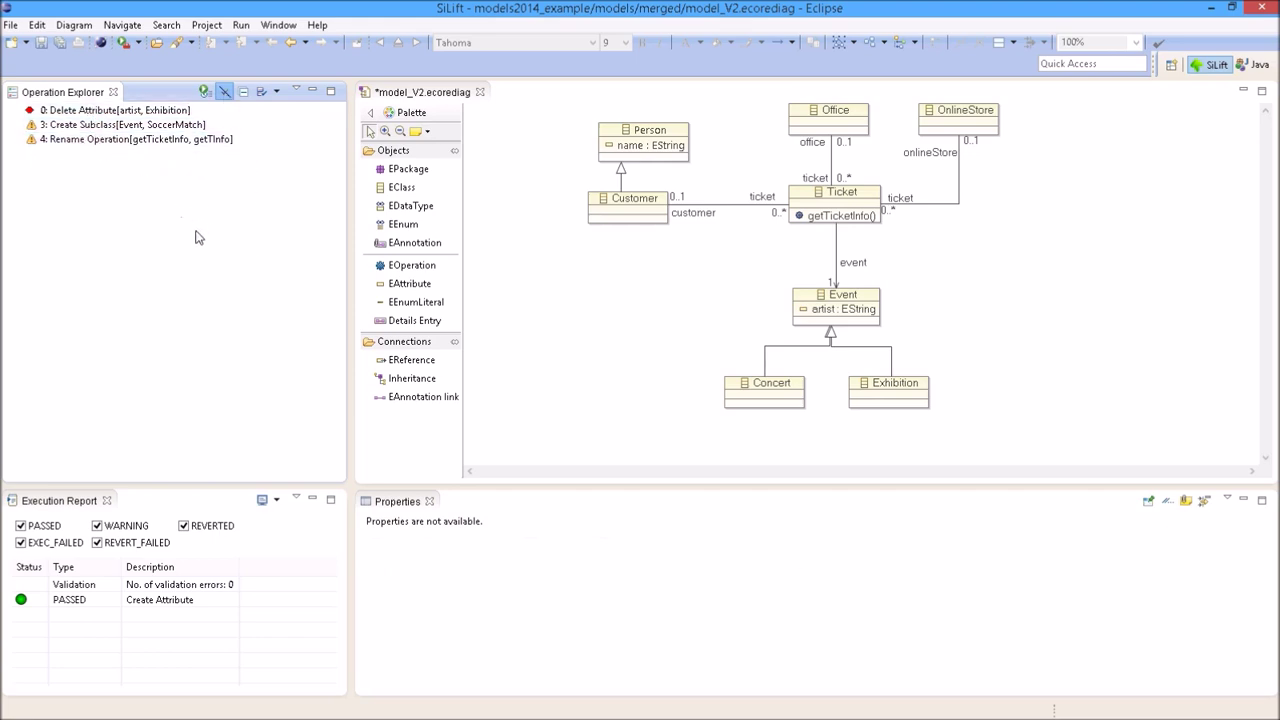
Ignore the Rename Operation[getTicketInfo, getTInfo] operation so that the workspace's operation name is kept.
{"action": "left_click", "coordinate": [90, 144]}
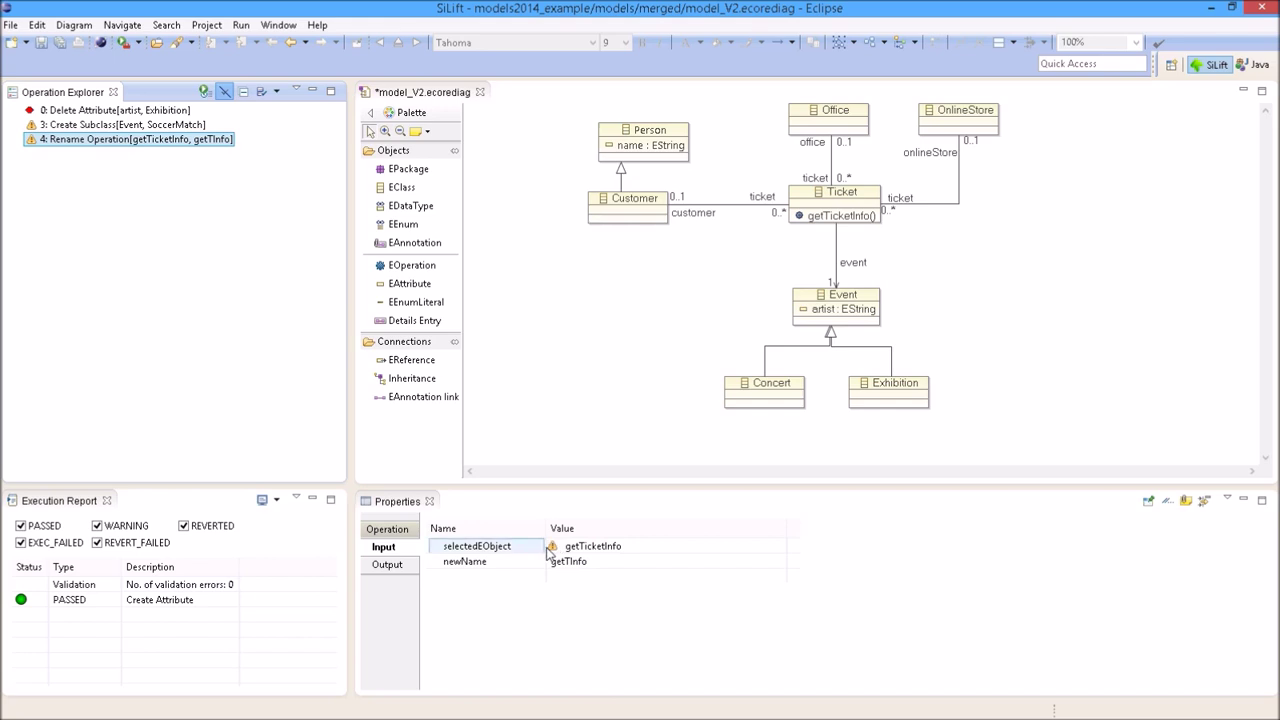
{"action": "right_click", "coordinate": [79, 147]}
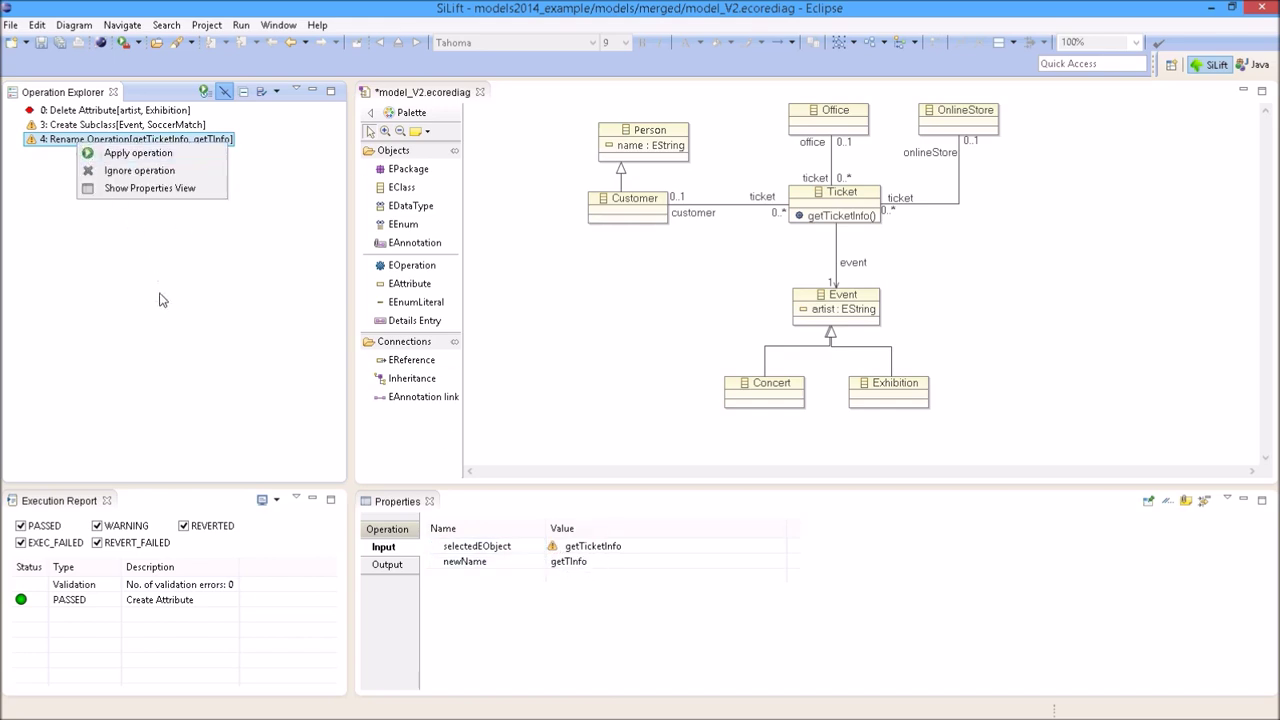
{"action": "left_click", "coordinate": [125, 176]}
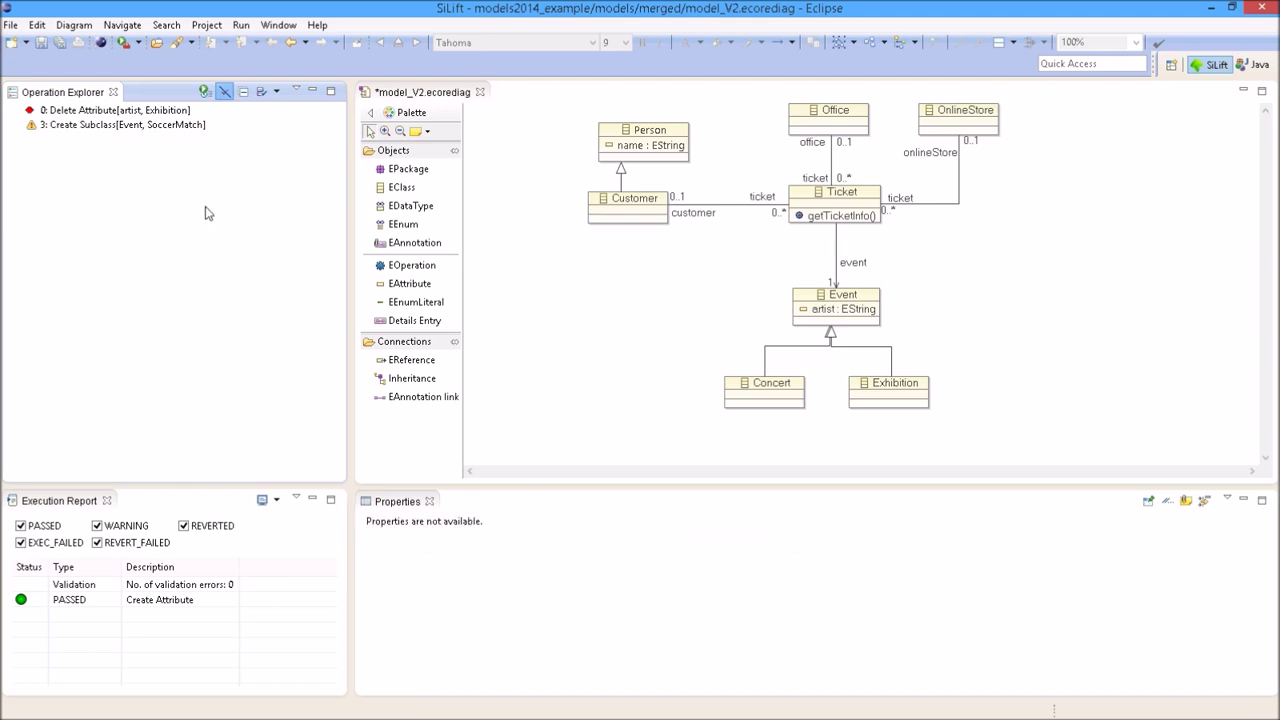
Apply the Create Subclass[Event, SoccerMatch] operation to the merged model.
{"action": "left_click", "coordinate": [120, 125]}
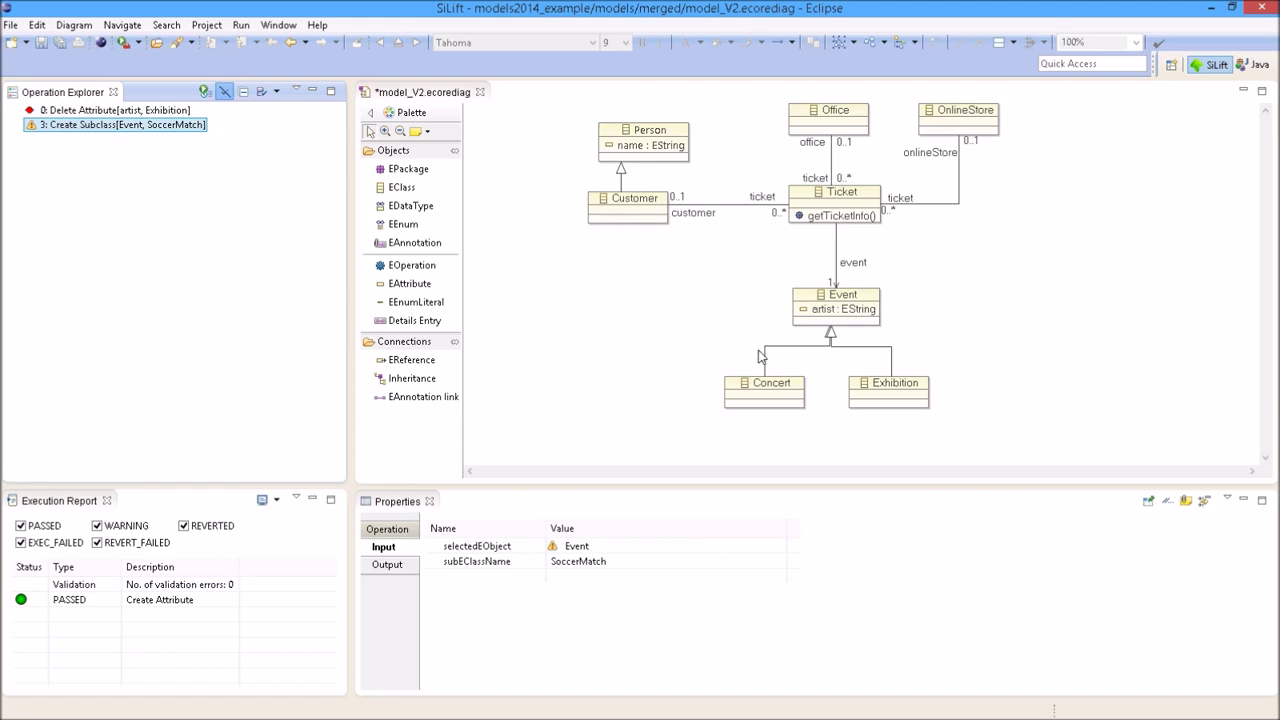
{"action": "right_click", "coordinate": [95, 129]}
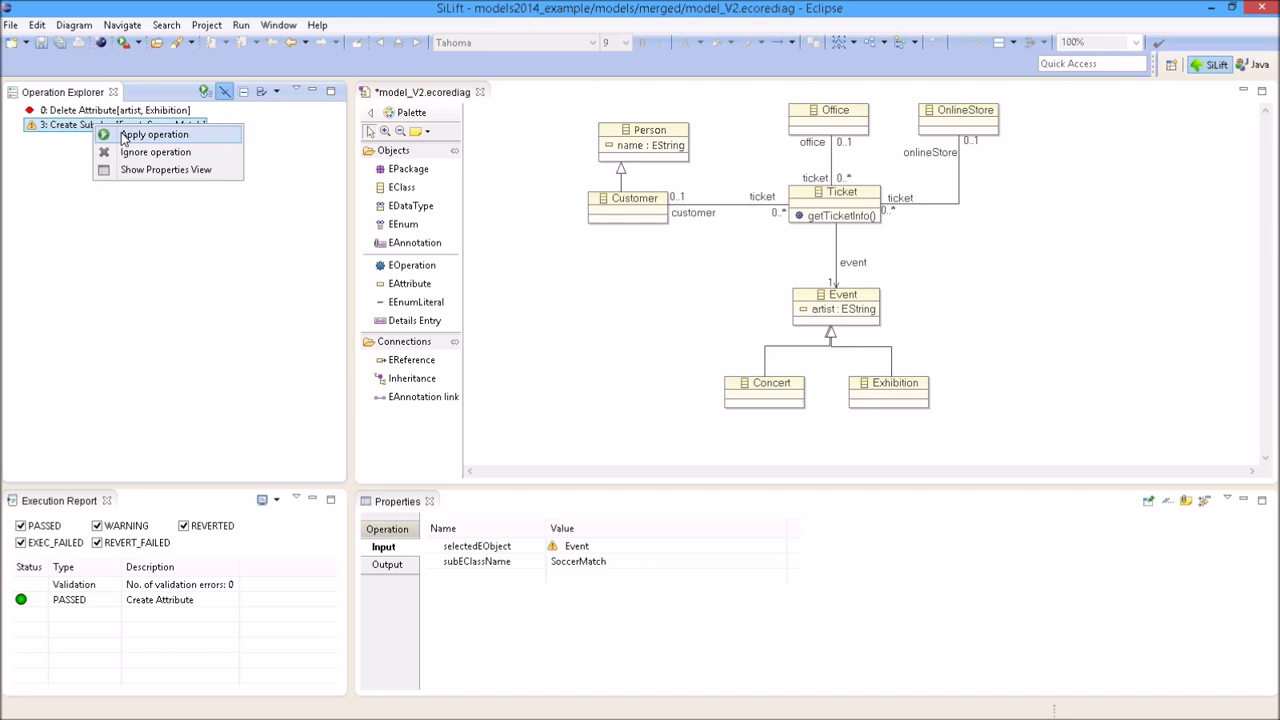
{"action": "left_click", "coordinate": [122, 136]}
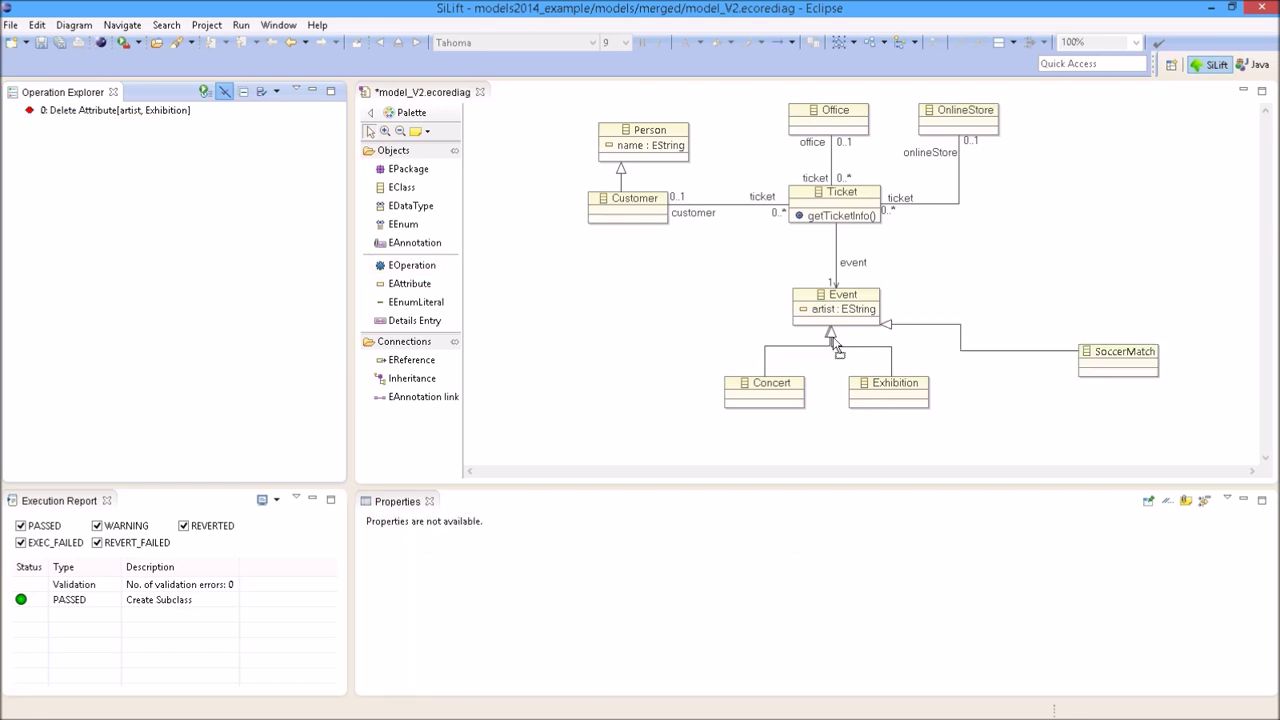
Move the SoccerMatch class beside the Exhibition class, beneath Event in the diagram.
{"action": "left_click_drag", "start_coordinate": [1107, 370], "coordinate": [992, 401]}
{"action": "left_click", "coordinate": [1018, 333]}
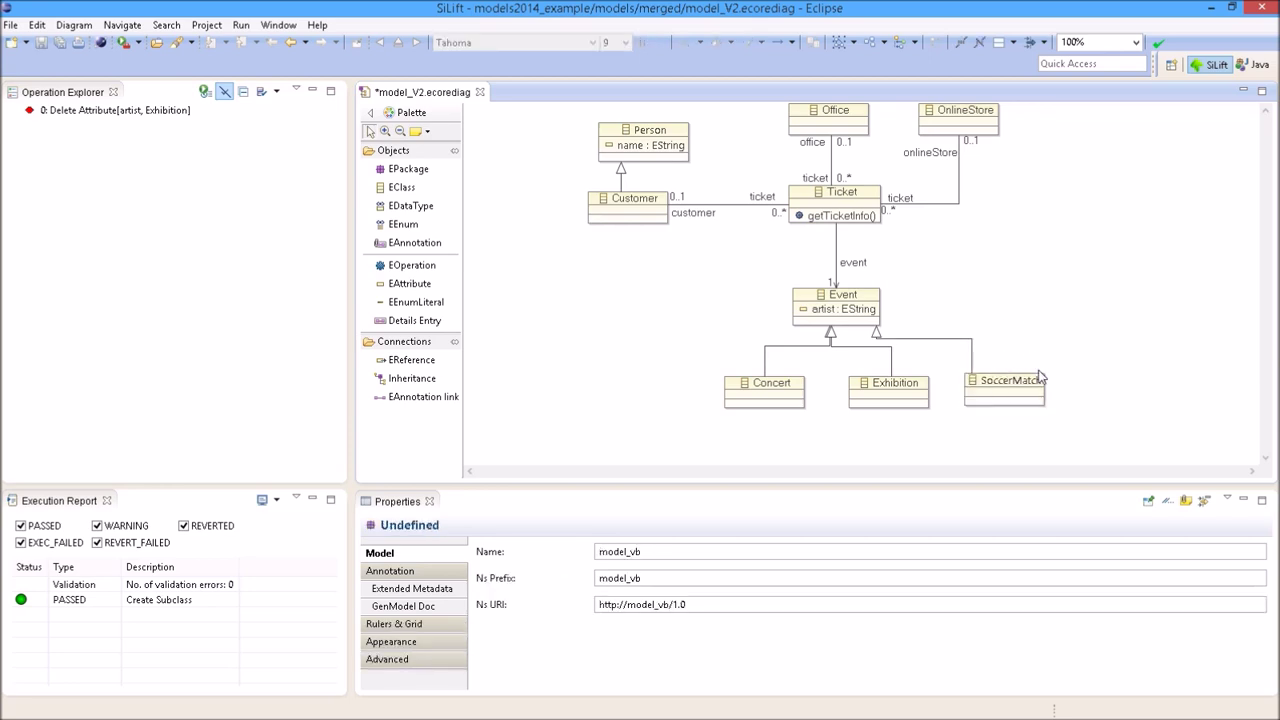
Inspect the Delete Attribute[artist, Exhibition] operation's input arguments and ignore the operation.
{"action": "mouse_move", "coordinate": [968, 388]}
{"action": "mouse_move", "coordinate": [832, 318]}
{"action": "left_click", "coordinate": [74, 112]}
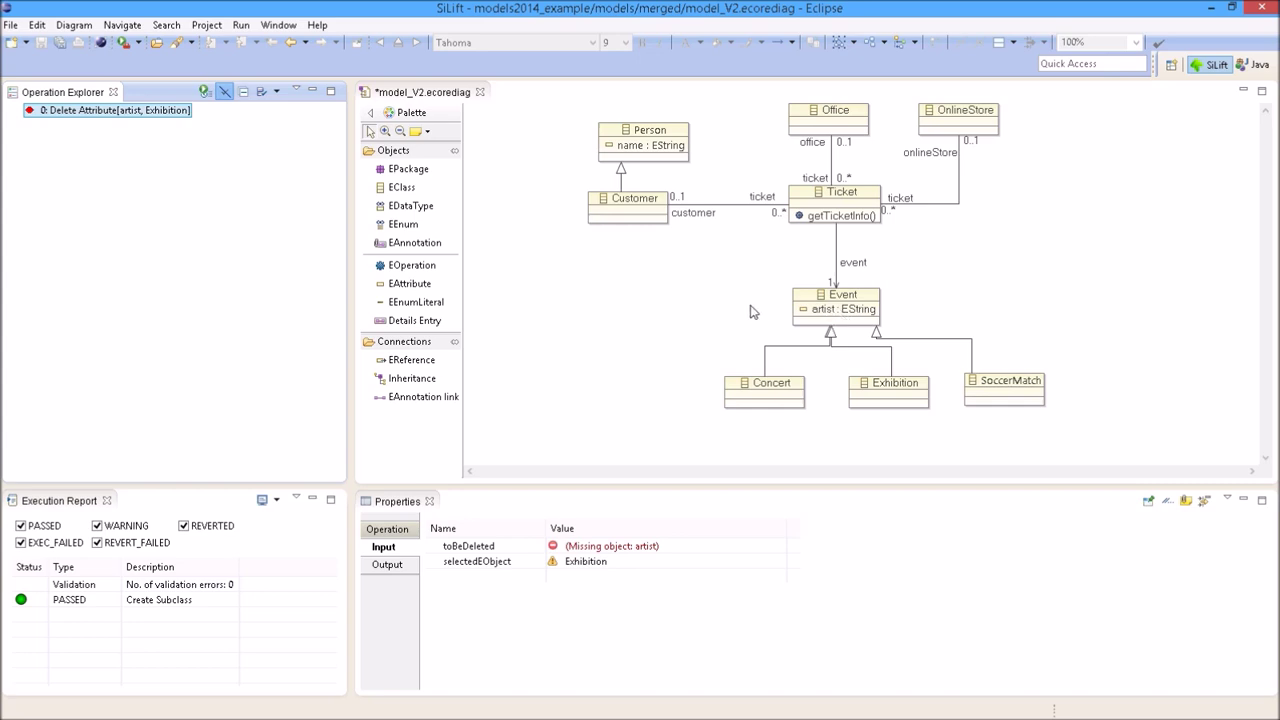
{"action": "right_click", "coordinate": [62, 114]}
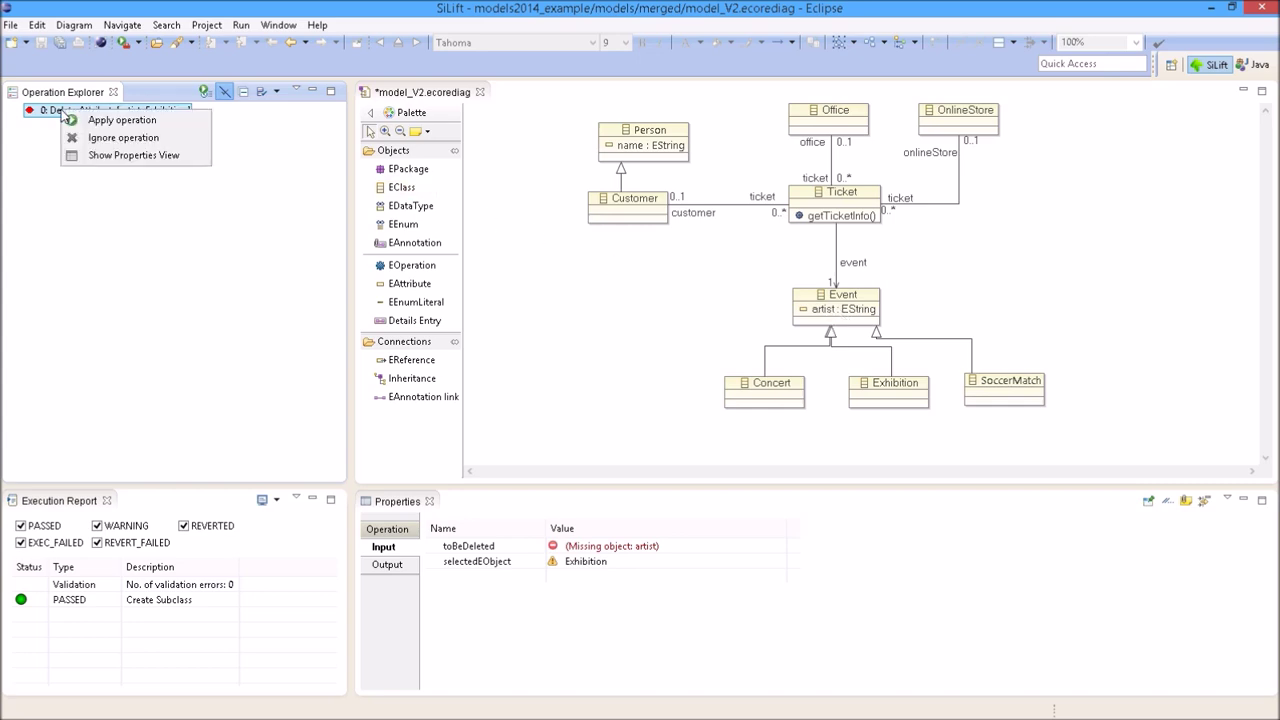
{"action": "left_click", "coordinate": [124, 137]}
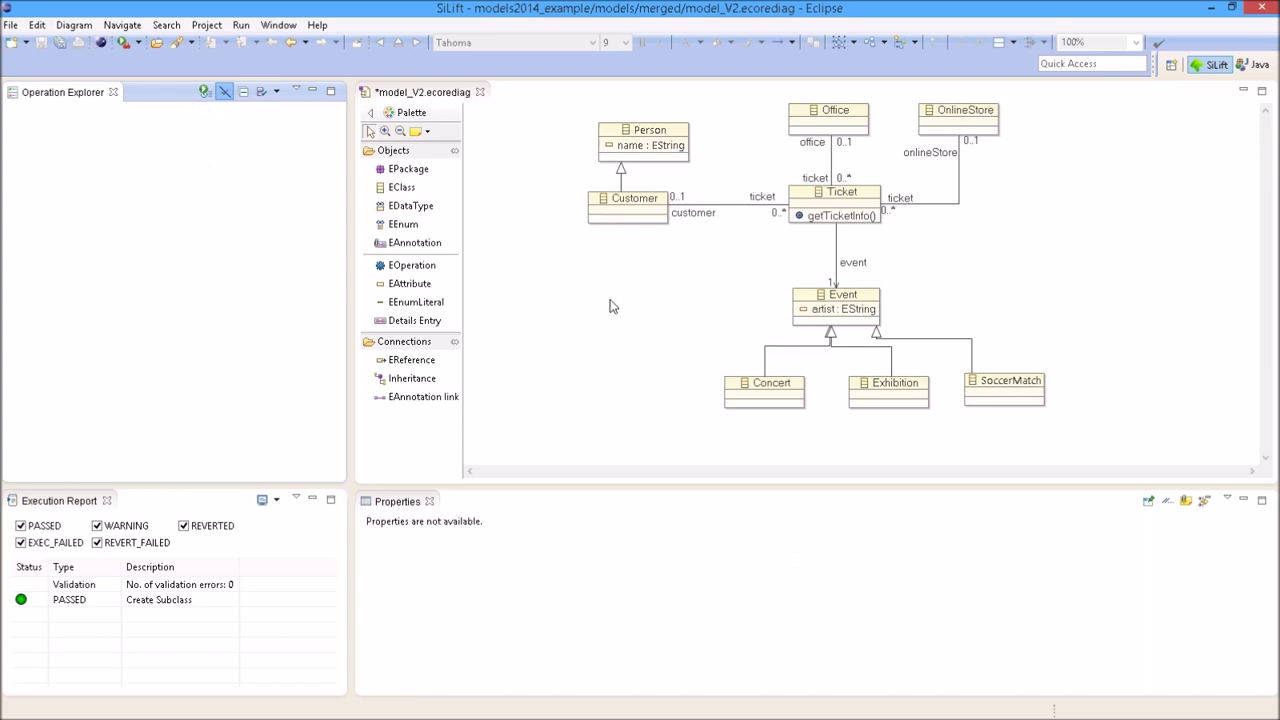
Move the artist attribute from the Event class into the Concert class.
{"action": "left_click", "coordinate": [838, 311]}
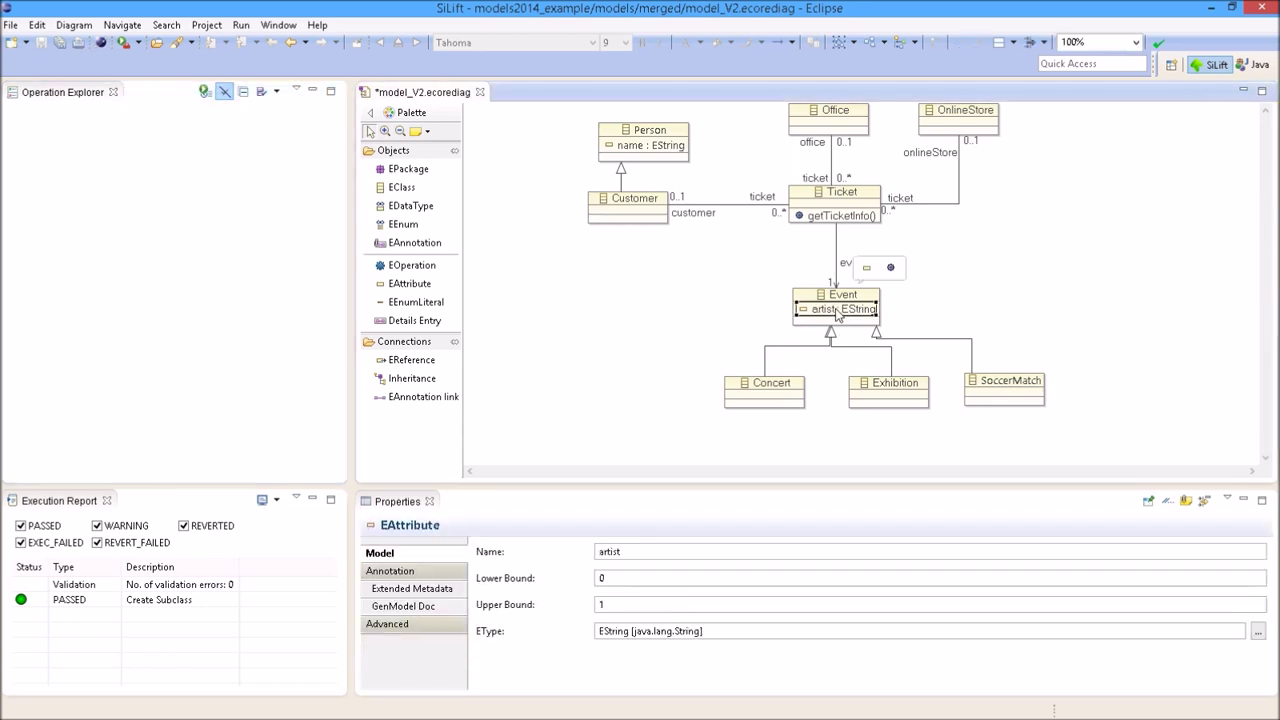
{"action": "left_click_drag", "start_coordinate": [840, 313], "coordinate": [787, 396]}
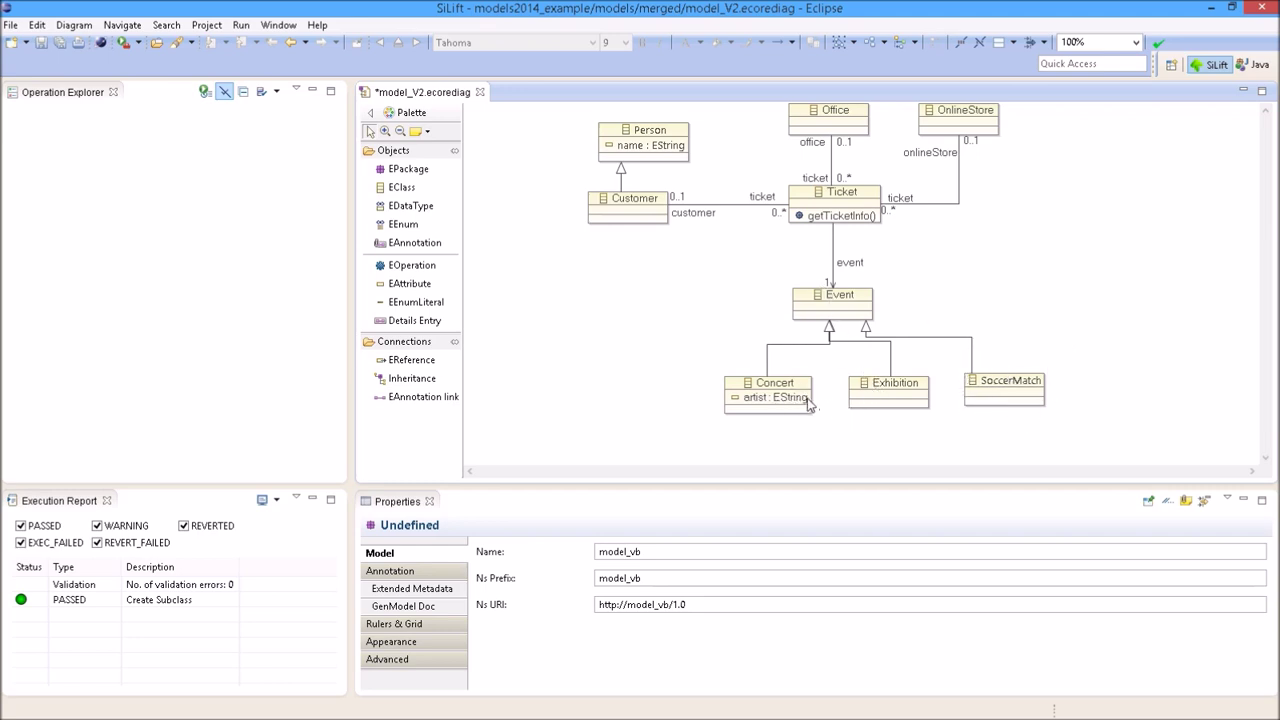
{"action": "mouse_move", "coordinate": [814, 304]}
Show the applied and ignored operations in the operation list again and save the merged model_V2 diagram.
{"action": "left_click", "coordinate": [226, 96]}
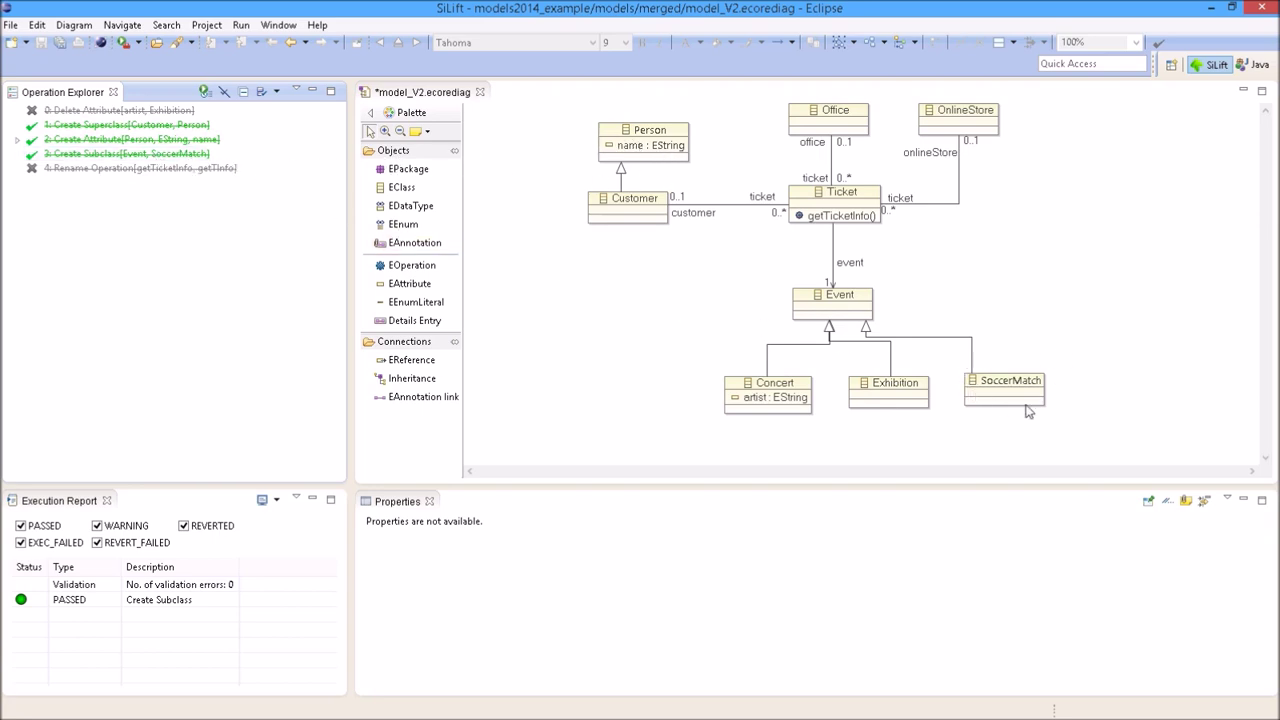
{"action": "left_click", "coordinate": [969, 268]}
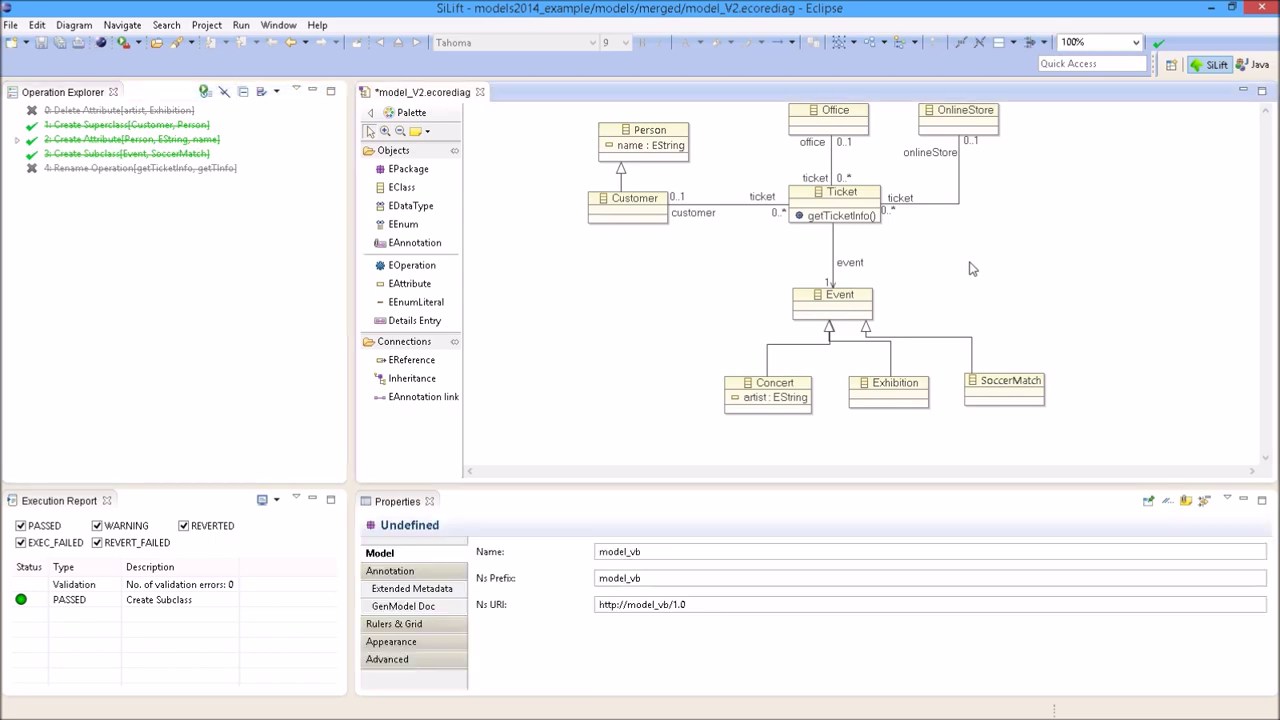
{"action": "key", "text": "ctrl+s"}
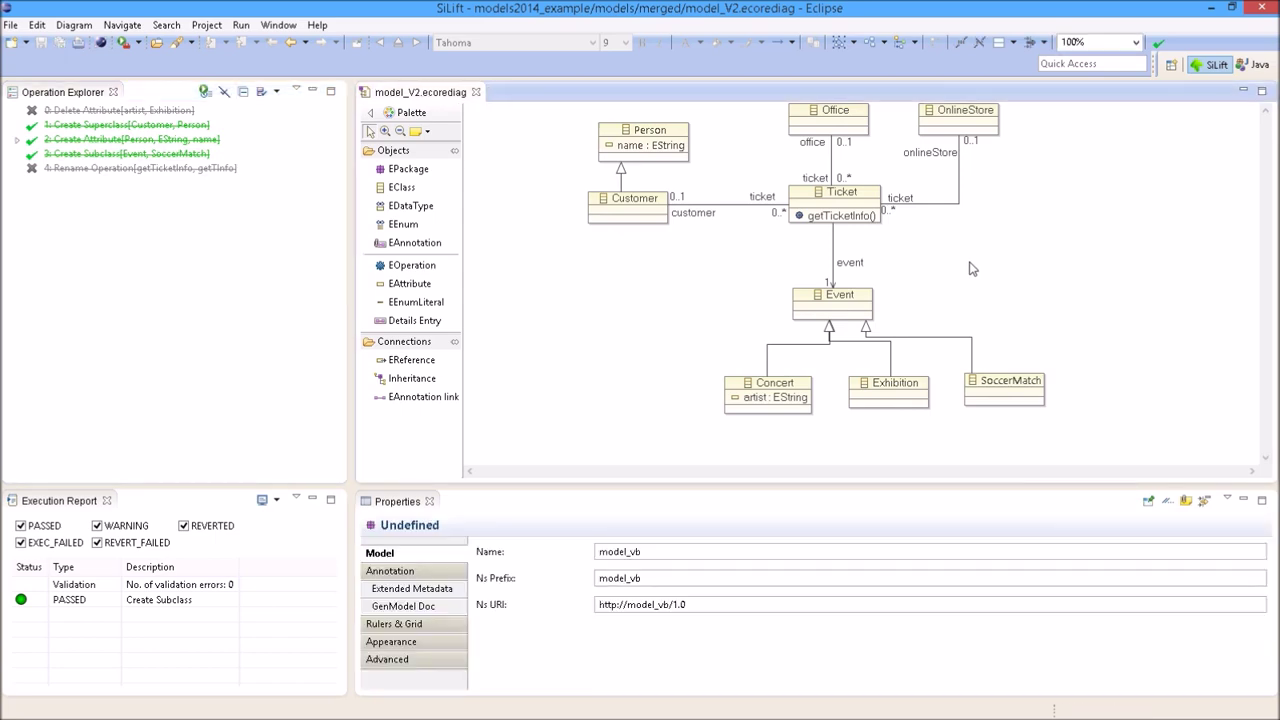